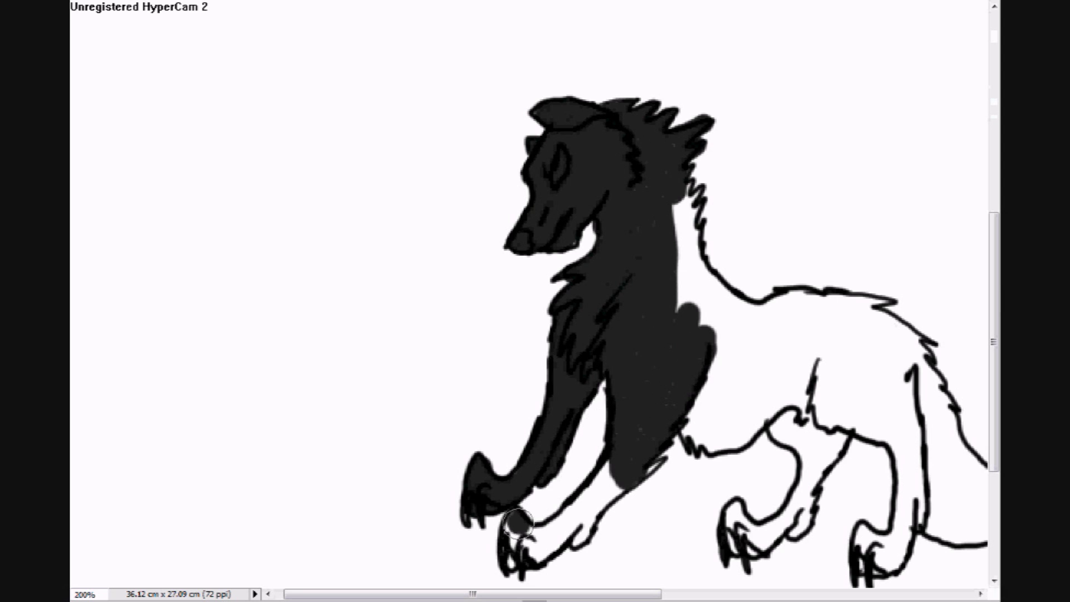
Paint the wolf's nearer front leg, neck and upper back dark grey inside the line art.
{"action": "left_click_drag", "start_coordinate": [552, 524], "coordinate": [592, 494]}
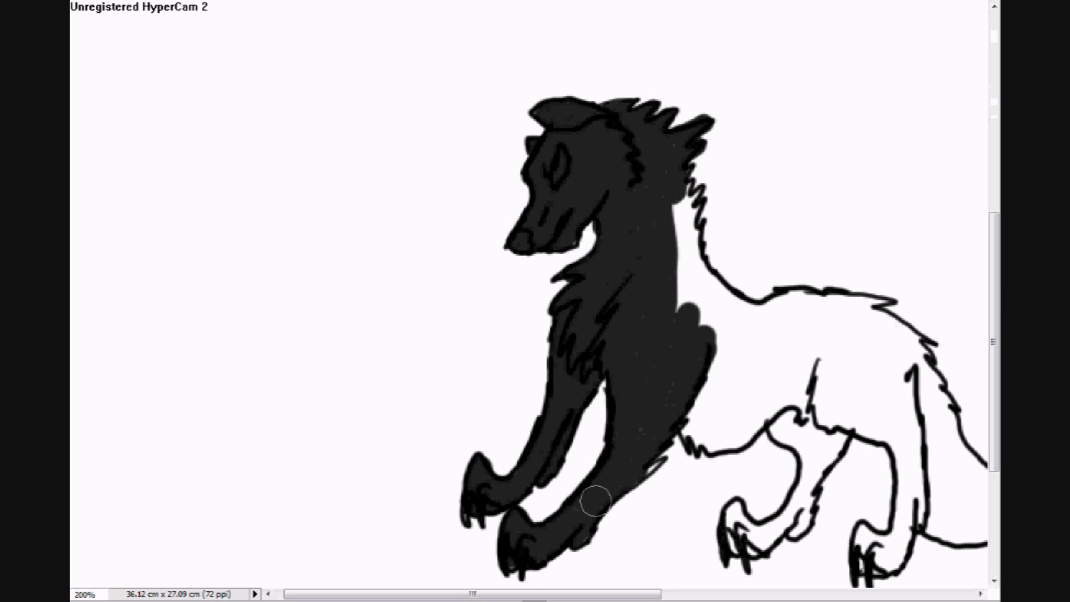
{"action": "mouse_move", "coordinate": [683, 189]}
{"action": "left_mouse_down"}
{"action": "mouse_move", "coordinate": [693, 316]}
{"action": "mouse_move", "coordinate": [731, 352]}
{"action": "mouse_move", "coordinate": [705, 366]}
{"action": "mouse_move", "coordinate": [737, 446]}
{"action": "mouse_move", "coordinate": [800, 418]}
{"action": "mouse_move", "coordinate": [807, 303]}
{"action": "mouse_move", "coordinate": [778, 303]}
{"action": "mouse_move", "coordinate": [743, 366]}
{"action": "mouse_move", "coordinate": [784, 425]}
{"action": "mouse_move", "coordinate": [831, 433]}
{"action": "mouse_move", "coordinate": [862, 408]}
{"action": "mouse_move", "coordinate": [903, 473]}
{"action": "mouse_move", "coordinate": [906, 332]}
{"action": "mouse_move", "coordinate": [867, 315]}
{"action": "left_mouse_up"}
Send the message "WHUT?" in the messenger chat and return to the drawing.
{"action": "type", "text": "WHUT?"}
{"action": "key", "text": "Return"}
{"action": "left_click", "coordinate": [463, 470]}
Fill the wolf's remaining torso and both hind legs down to the paws with the same dark grey.
{"action": "mouse_move", "coordinate": [892, 362]}
{"action": "left_mouse_down"}
{"action": "mouse_move", "coordinate": [888, 420]}
{"action": "mouse_move", "coordinate": [823, 301]}
{"action": "mouse_move", "coordinate": [886, 303]}
{"action": "mouse_move", "coordinate": [797, 502]}
{"action": "mouse_move", "coordinate": [735, 547]}
{"action": "left_mouse_up"}
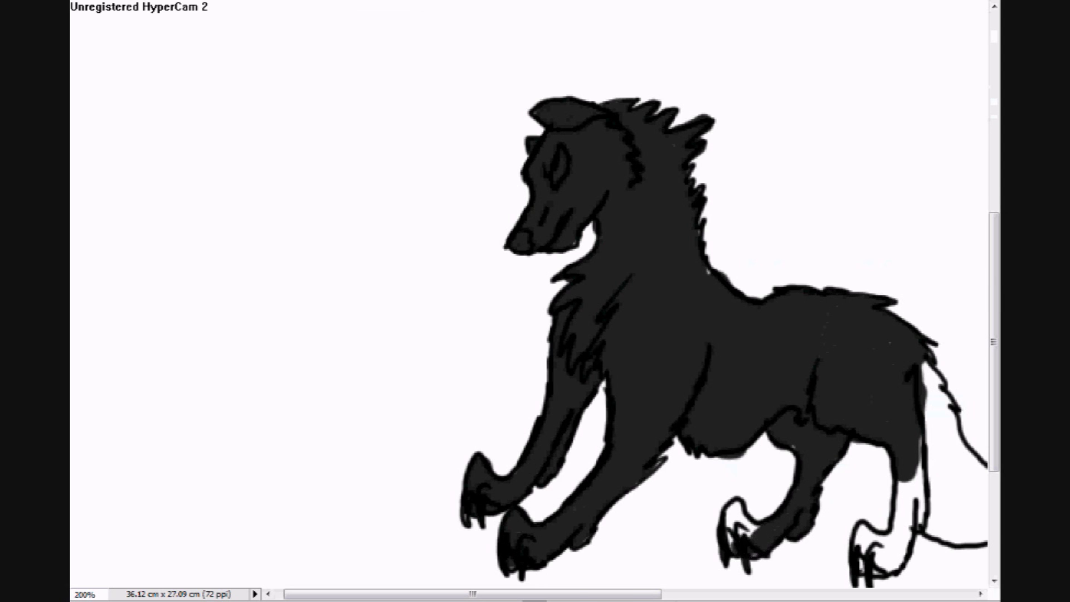
{"action": "key", "text": "alt+Tab"}
{"action": "left_click_drag", "start_coordinate": [977, 293], "coordinate": [975, 306]}
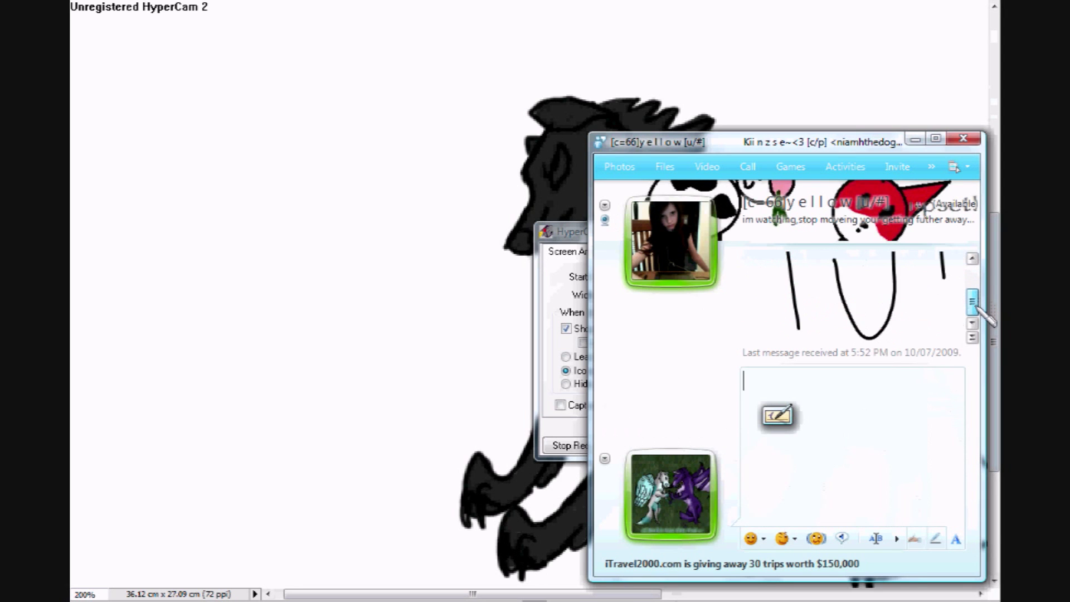
{"action": "key", "text": "Return"}
{"action": "key", "text": "alt+Tab"}
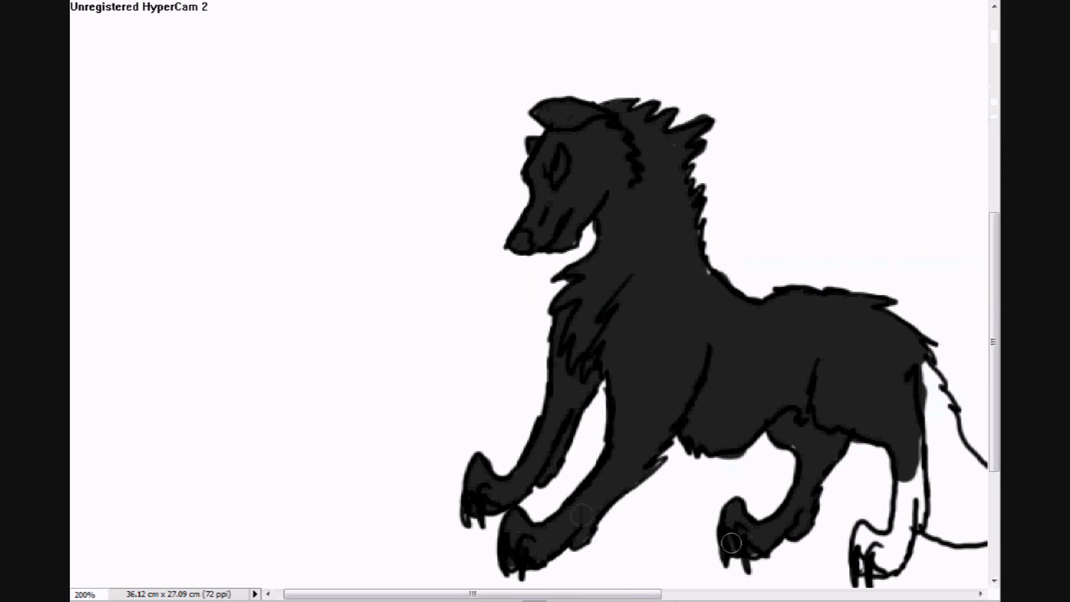
{"action": "mouse_move", "coordinate": [913, 463]}
{"action": "left_mouse_down"}
{"action": "mouse_move", "coordinate": [899, 549]}
{"action": "mouse_move", "coordinate": [881, 568]}
{"action": "mouse_move", "coordinate": [861, 530]}
{"action": "mouse_move", "coordinate": [902, 520]}
{"action": "mouse_move", "coordinate": [901, 549]}
{"action": "left_mouse_up"}
Paint the wolf's tail dark grey from the rump to its pointed tip.
{"action": "left_click_drag", "start_coordinate": [546, 594], "coordinate": [685, 594]}
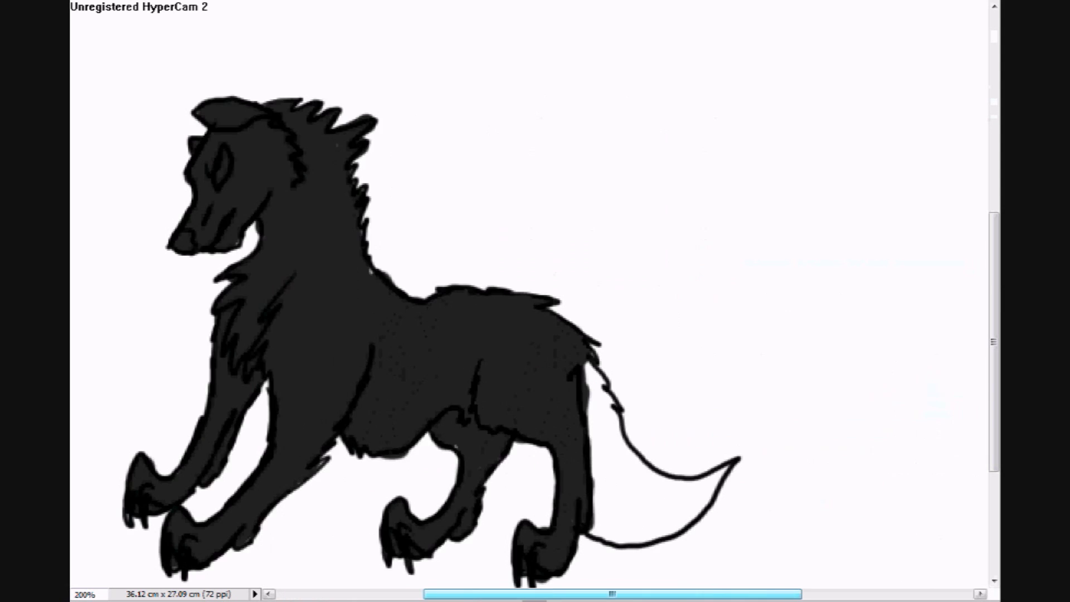
{"action": "left_click", "coordinate": [496, 601]}
{"action": "double_click", "coordinate": [558, 490]}
{"action": "key", "text": "alt+Tab"}
{"action": "mouse_move", "coordinate": [591, 365]}
{"action": "left_mouse_down"}
{"action": "mouse_move", "coordinate": [652, 479]}
{"action": "mouse_move", "coordinate": [726, 471]}
{"action": "mouse_move", "coordinate": [647, 529]}
{"action": "mouse_move", "coordinate": [591, 513]}
{"action": "mouse_move", "coordinate": [675, 507]}
{"action": "mouse_move", "coordinate": [616, 462]}
{"action": "mouse_move", "coordinate": [602, 473]}
{"action": "left_mouse_up"}
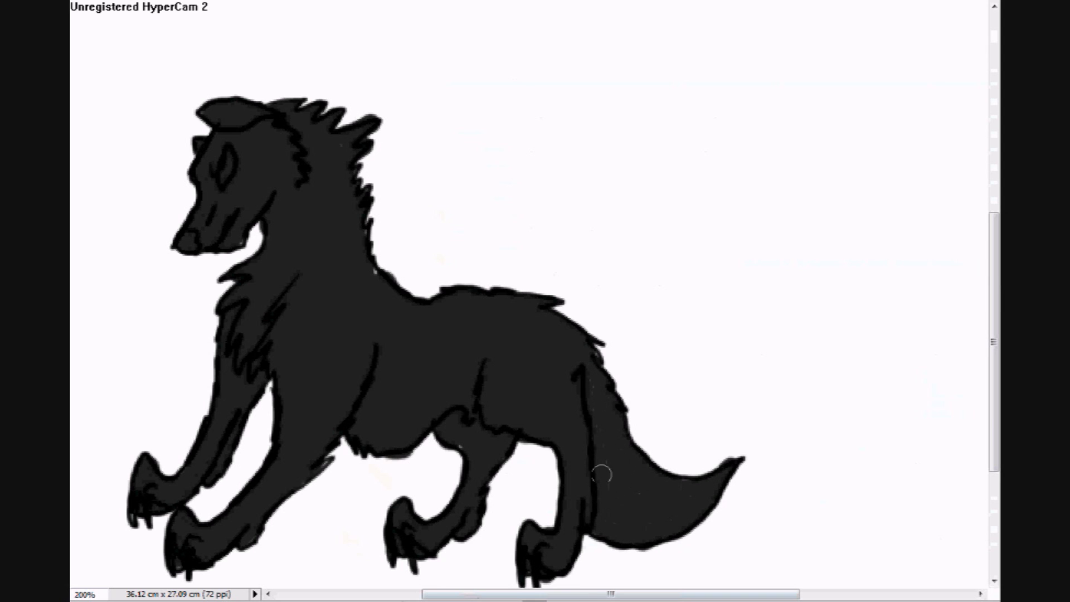
Send the message ":S" in the messenger chat and return to the drawing.
{"action": "key", "text": "alt+Tab"}
{"action": "type", "text": ":S"}
{"action": "key", "text": "Return"}
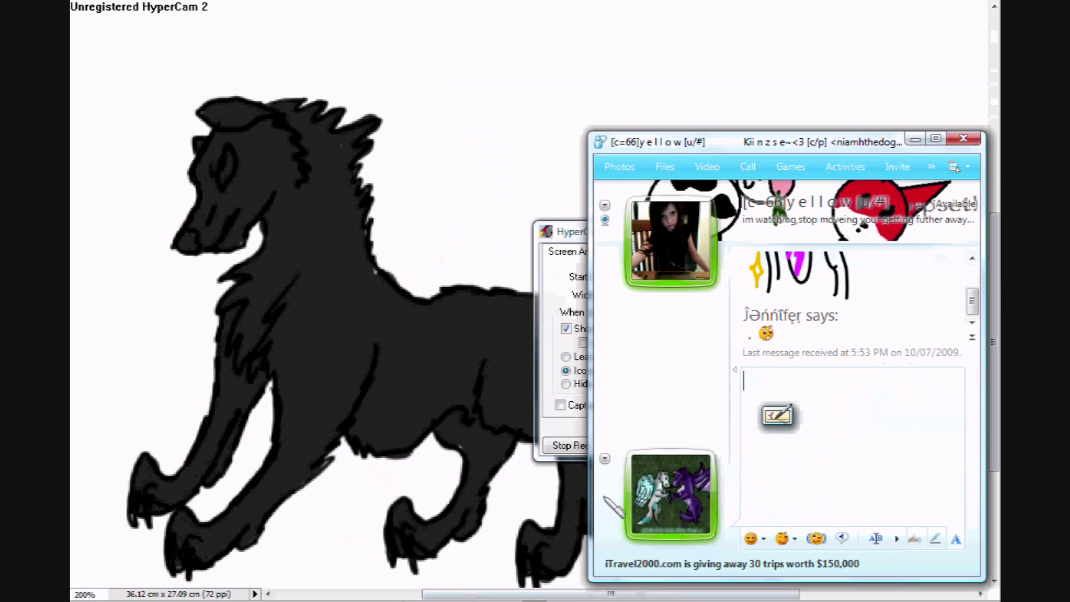
{"action": "key", "text": "alt+Tab"}
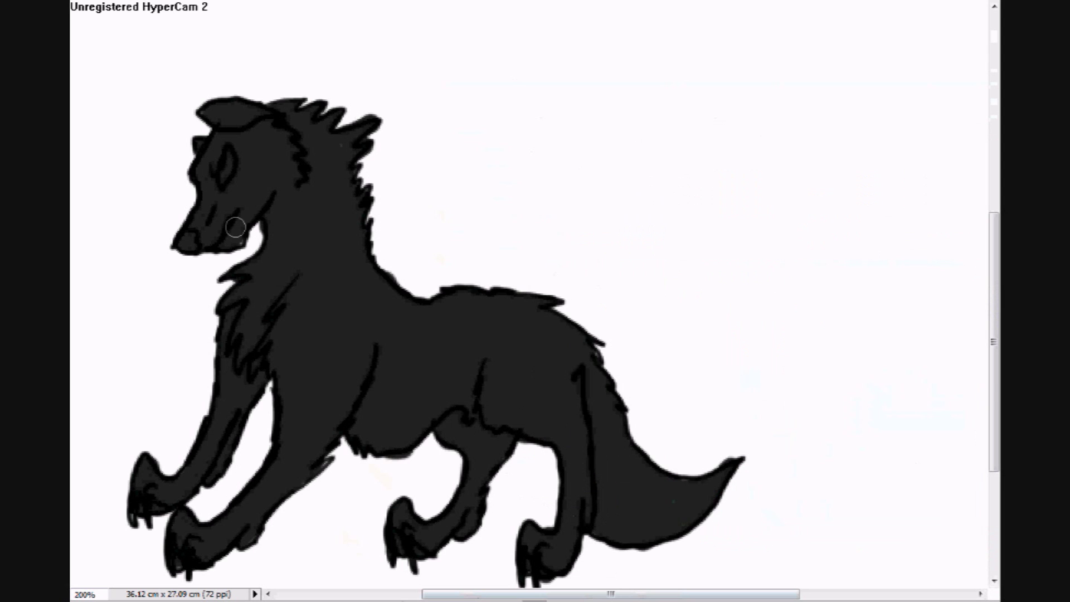
Bring up the HyperCam window and pause the screen recording.
{"action": "left_click_drag", "start_coordinate": [488, 594], "coordinate": [703, 595]}
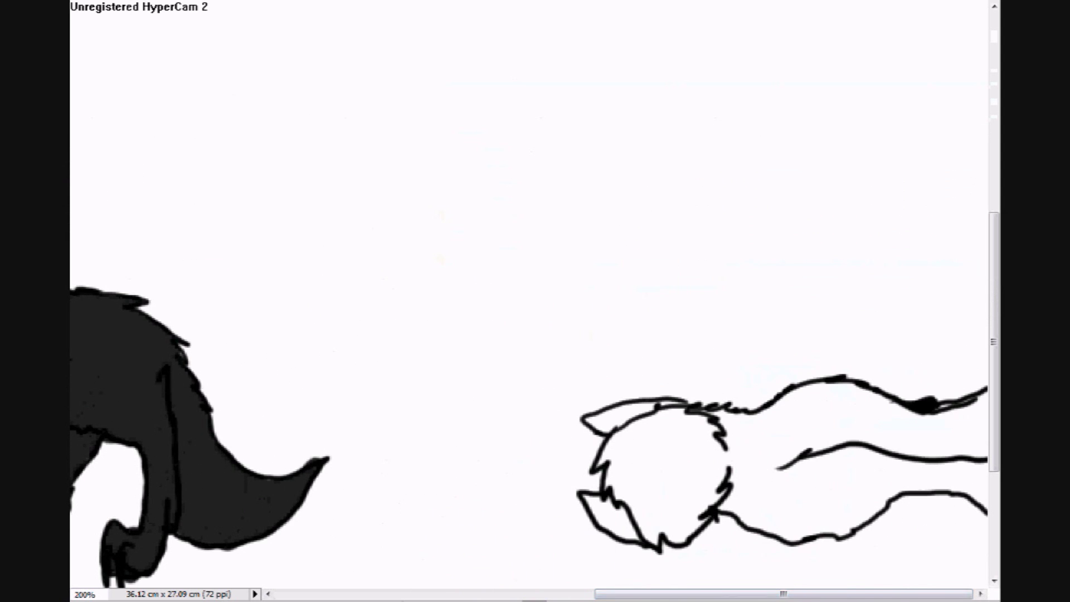
{"action": "left_click", "coordinate": [53, 502]}
{"action": "key", "text": "alt+Tab"}
{"action": "left_click", "coordinate": [668, 600]}
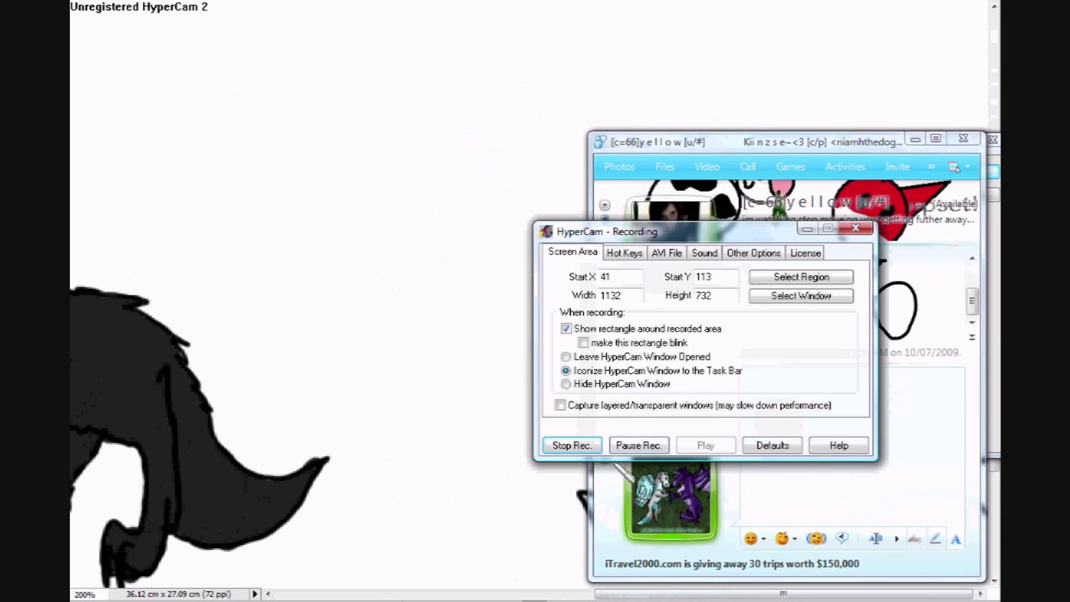
{"action": "left_click", "coordinate": [643, 449]}
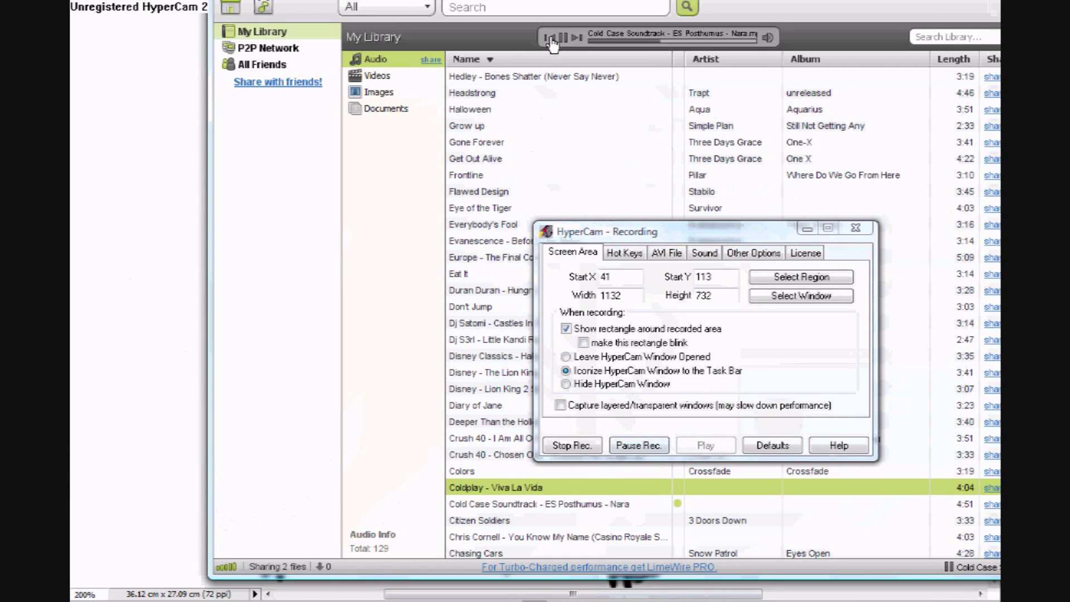
Play the song "Gone Forever" from the LimeWire library, and minimise the HyperCam window to return to the drawing.
{"action": "left_click", "coordinate": [550, 38]}
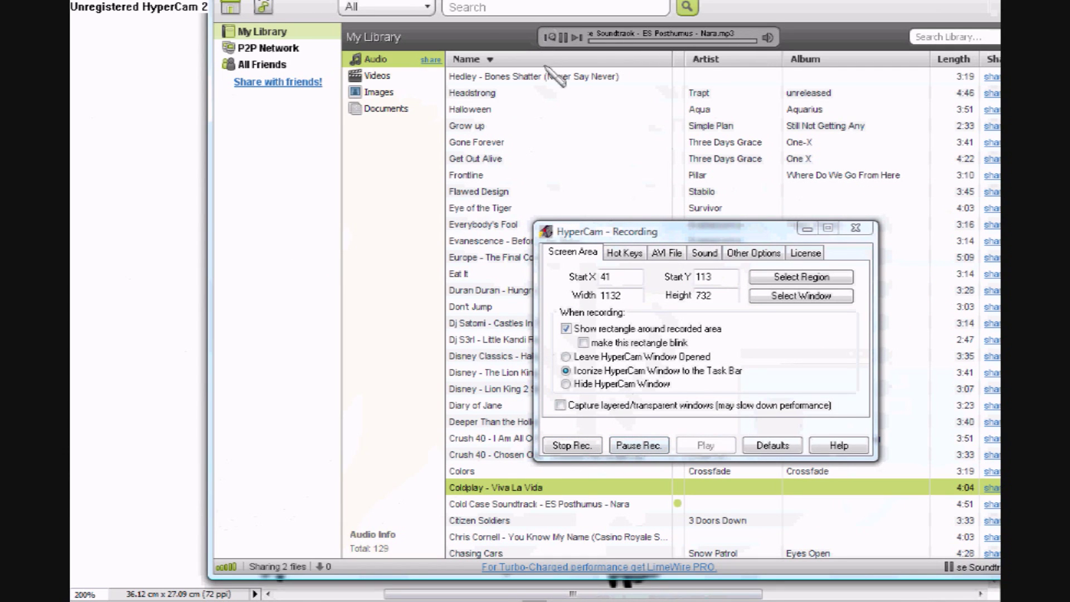
{"action": "right_click", "coordinate": [495, 142]}
{"action": "left_click", "coordinate": [514, 144]}
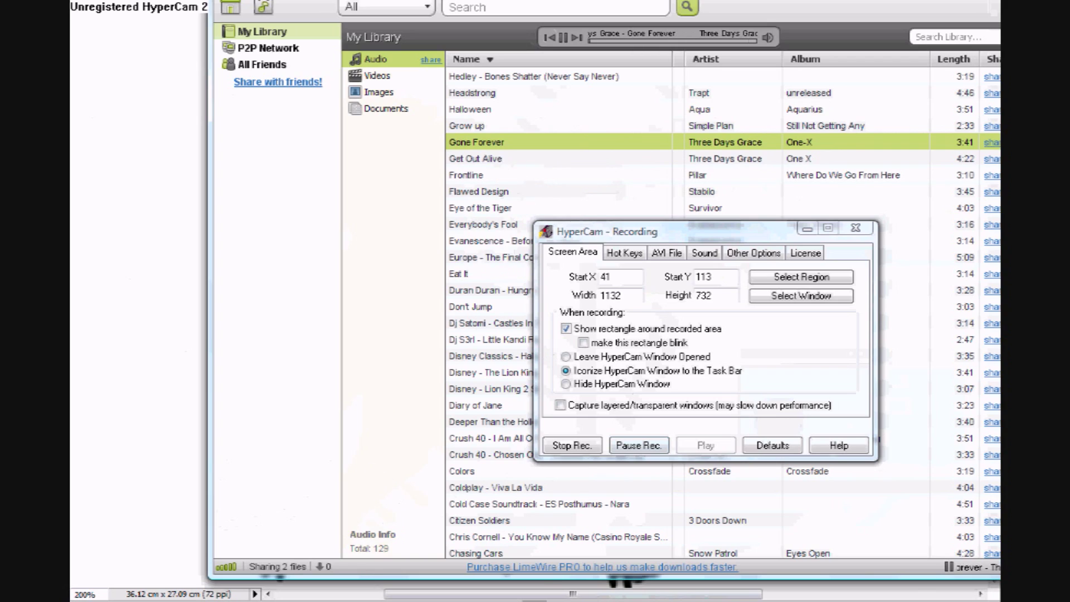
{"action": "key", "text": "alt+Tab"}
{"action": "left_click", "coordinate": [807, 228]}
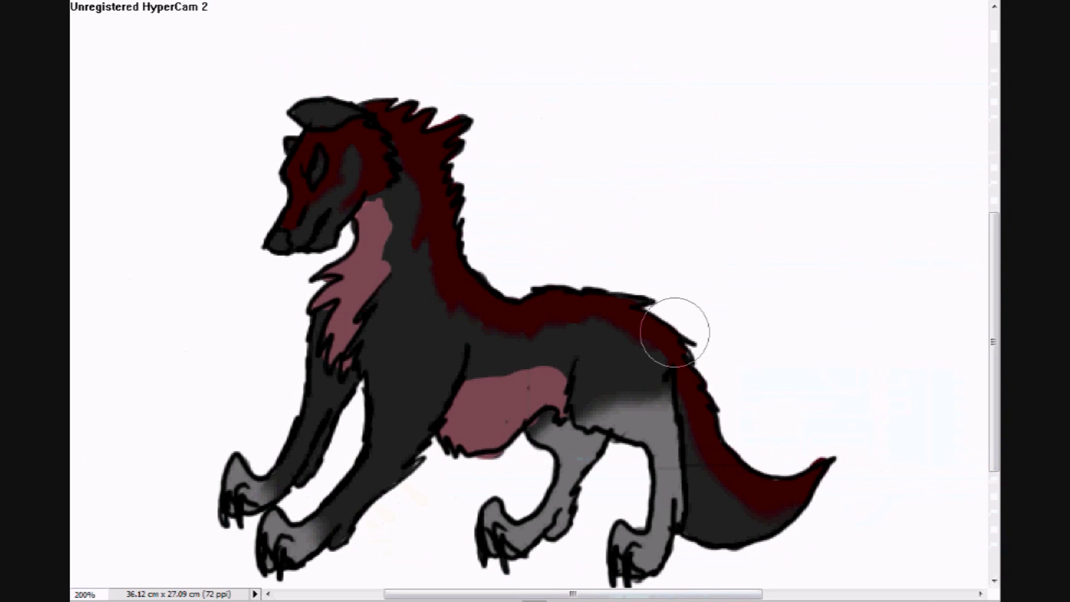
Blend the edges of the wolf's pink chest and belly markings softly into the dark grey fur.
{"action": "left_click", "coordinate": [320, 1]}
{"action": "left_click", "coordinate": [320, 1]}
{"action": "left_click", "coordinate": [320, 1]}
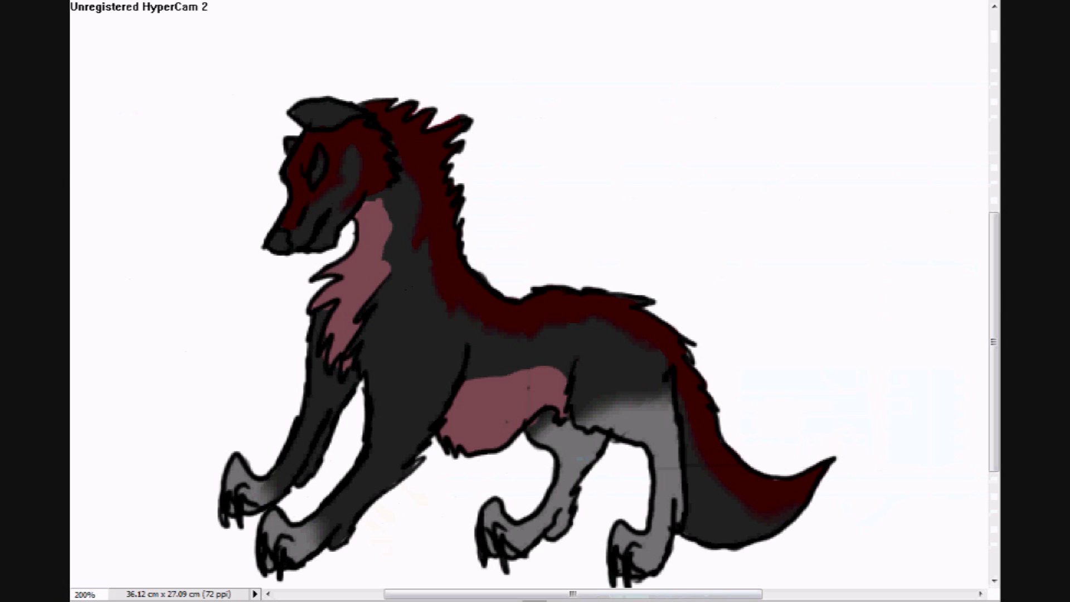
{"action": "mouse_move", "coordinate": [384, 201]}
{"action": "left_mouse_down"}
{"action": "mouse_move", "coordinate": [444, 299]}
{"action": "mouse_move", "coordinate": [509, 368]}
{"action": "mouse_move", "coordinate": [560, 368]}
{"action": "left_mouse_up"}
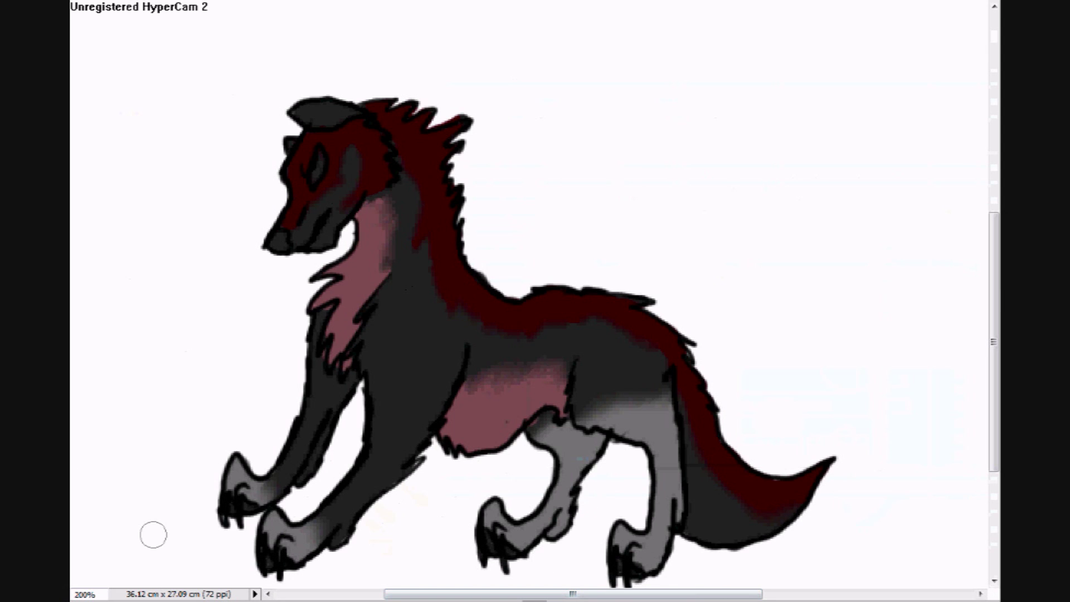
Paint the wolf's nose black and add a dark grey #2d2d2d highlight to it.
{"action": "left_click", "coordinate": [274, 241]}
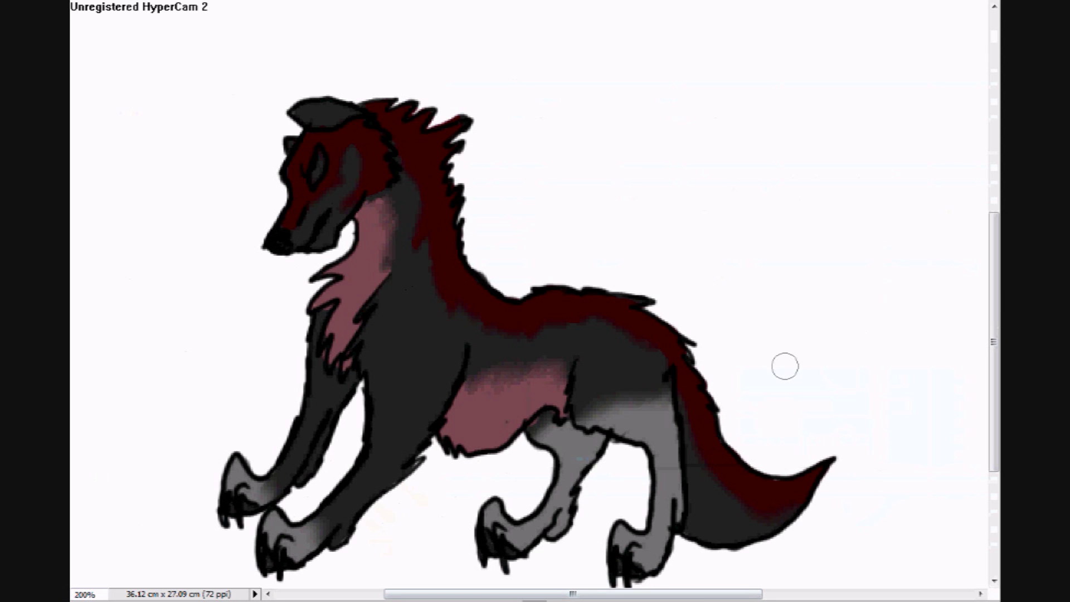
{"action": "left_click_drag", "start_coordinate": [610, 374], "coordinate": [608, 388]}
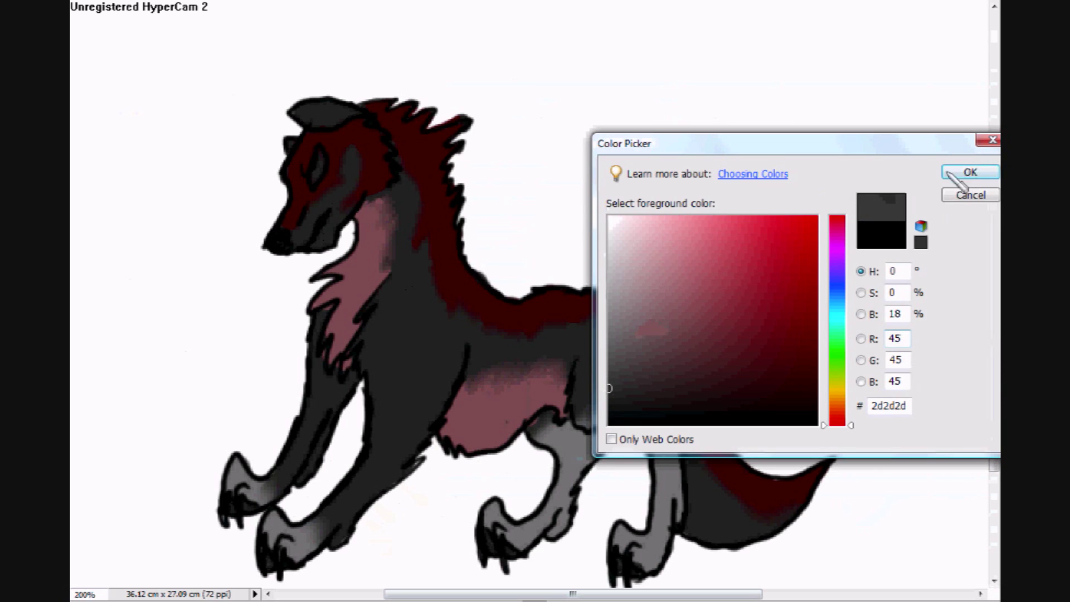
{"action": "left_click", "coordinate": [970, 173]}
{"action": "left_click_drag", "start_coordinate": [284, 241], "coordinate": [272, 245]}
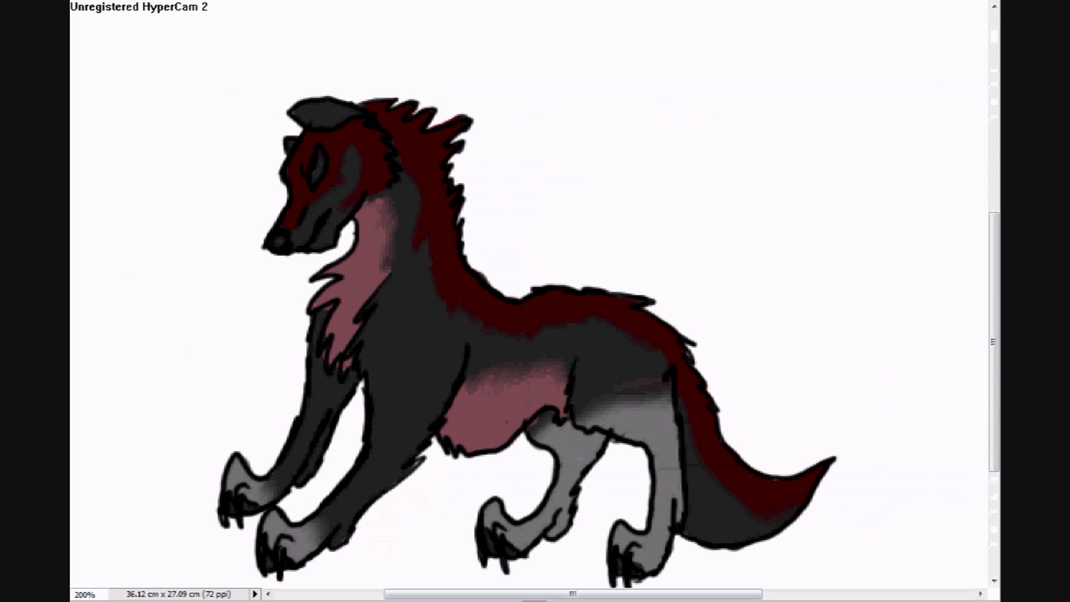
Set the foreground colour to orange #d86b00 for painting the wolf's eye.
{"action": "left_click", "coordinate": [837, 401]}
{"action": "mouse_move", "coordinate": [784, 370]}
{"action": "left_mouse_down"}
{"action": "mouse_move", "coordinate": [769, 258]}
{"action": "mouse_move", "coordinate": [791, 224]}
{"action": "mouse_move", "coordinate": [762, 282]}
{"action": "mouse_move", "coordinate": [761, 301]}
{"action": "mouse_move", "coordinate": [817, 248]}
{"action": "left_mouse_up"}
{"action": "left_click", "coordinate": [837, 408]}
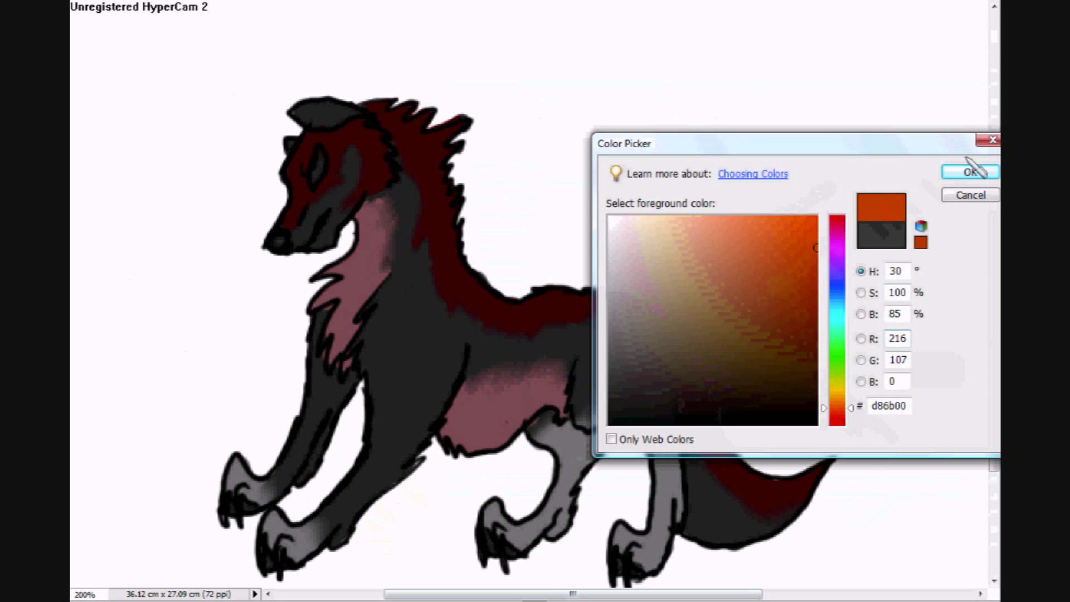
{"action": "left_click", "coordinate": [970, 172]}
Highlight the wolf's eye with brighter orange #ff7e00 and give it a glow over the surrounding face.
{"action": "left_click_drag", "start_coordinate": [760, 299], "coordinate": [817, 216]}
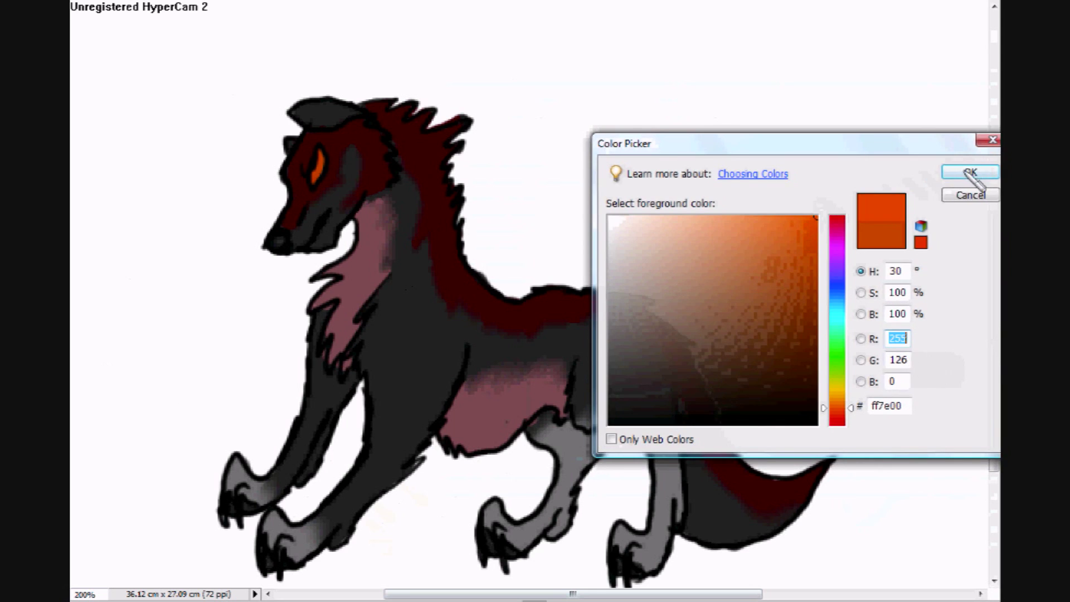
{"action": "left_click", "coordinate": [970, 173]}
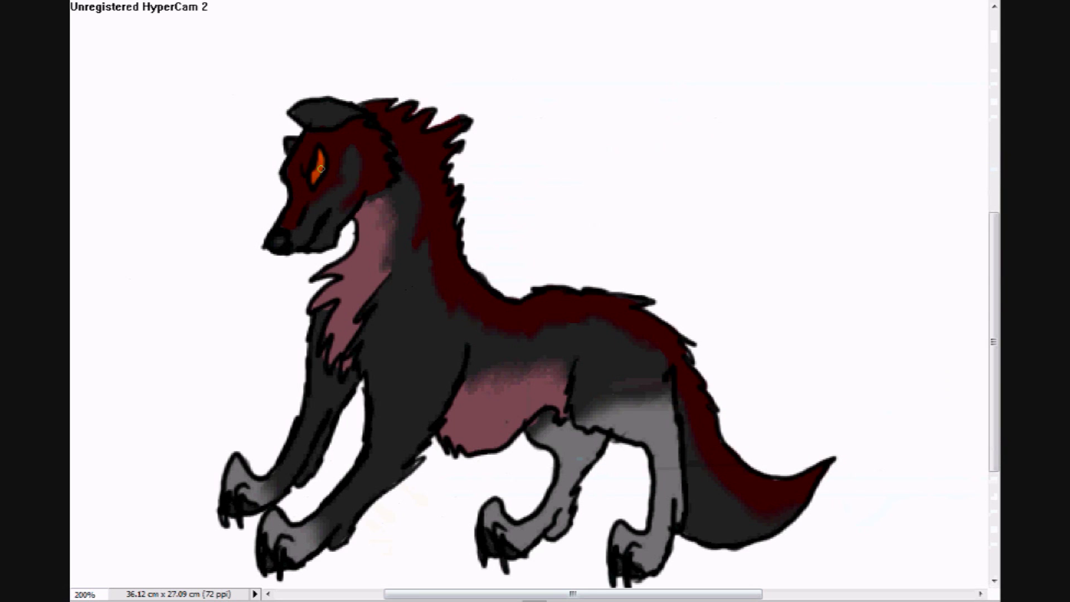
{"action": "mouse_move", "coordinate": [321, 156]}
{"action": "left_mouse_down"}
{"action": "mouse_move", "coordinate": [308, 180]}
{"action": "mouse_move", "coordinate": [329, 149]}
{"action": "mouse_move", "coordinate": [302, 170]}
{"action": "mouse_move", "coordinate": [323, 158]}
{"action": "left_mouse_up"}
{"action": "key", "text": "ctrl+z"}
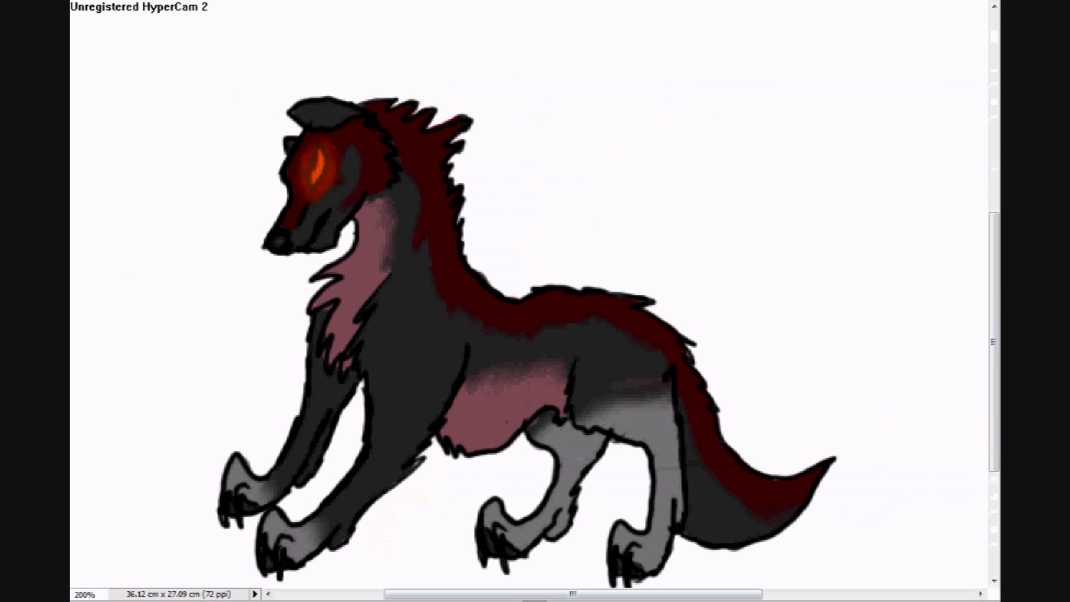
Brush a curved hill horizon behind the animals in dark bluish green.
{"action": "left_click_drag", "start_coordinate": [573, 595], "coordinate": [691, 594]}
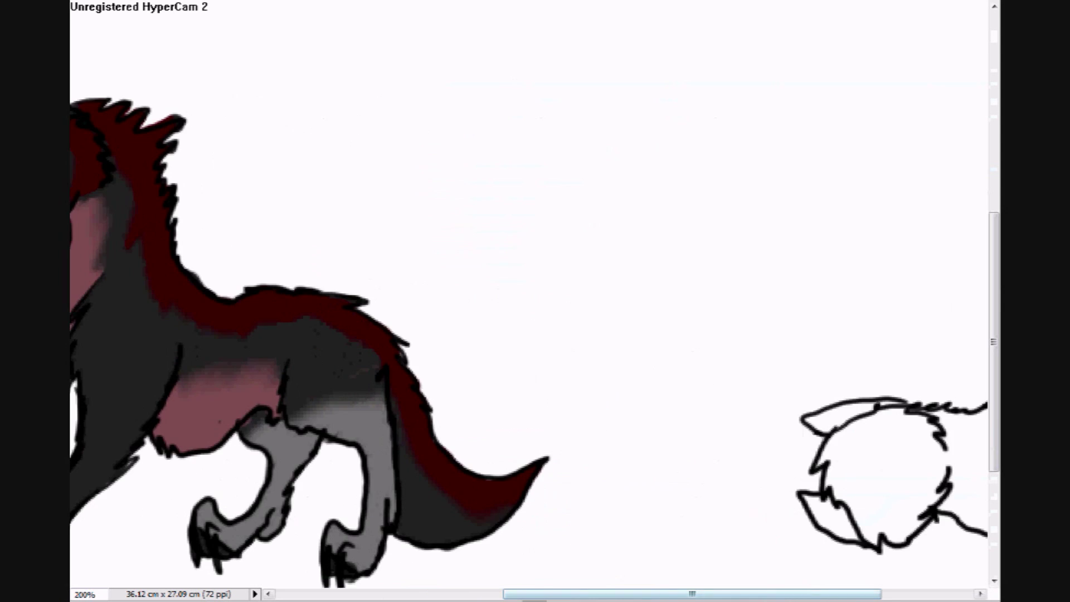
{"action": "left_click", "coordinate": [636, 447]}
{"action": "left_click", "coordinate": [639, 446]}
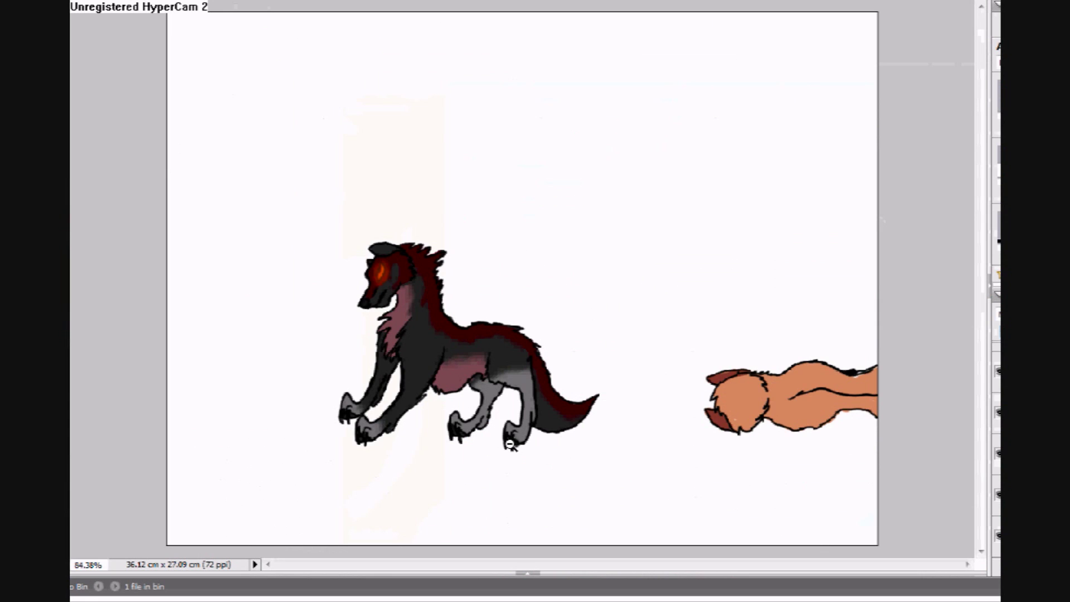
{"action": "left_click", "coordinate": [836, 342]}
{"action": "left_click", "coordinate": [773, 374]}
{"action": "left_click", "coordinate": [972, 175]}
{"action": "mouse_move", "coordinate": [728, 339]}
{"action": "left_mouse_down"}
{"action": "mouse_move", "coordinate": [649, 355]}
{"action": "mouse_move", "coordinate": [318, 380]}
{"action": "left_mouse_up"}
Set the foreground colour to green #153e0d and paint the whole ground below the horizon, covering the remaining white gaps.
{"action": "left_click", "coordinate": [73, 445]}
{"action": "left_click", "coordinate": [837, 361]}
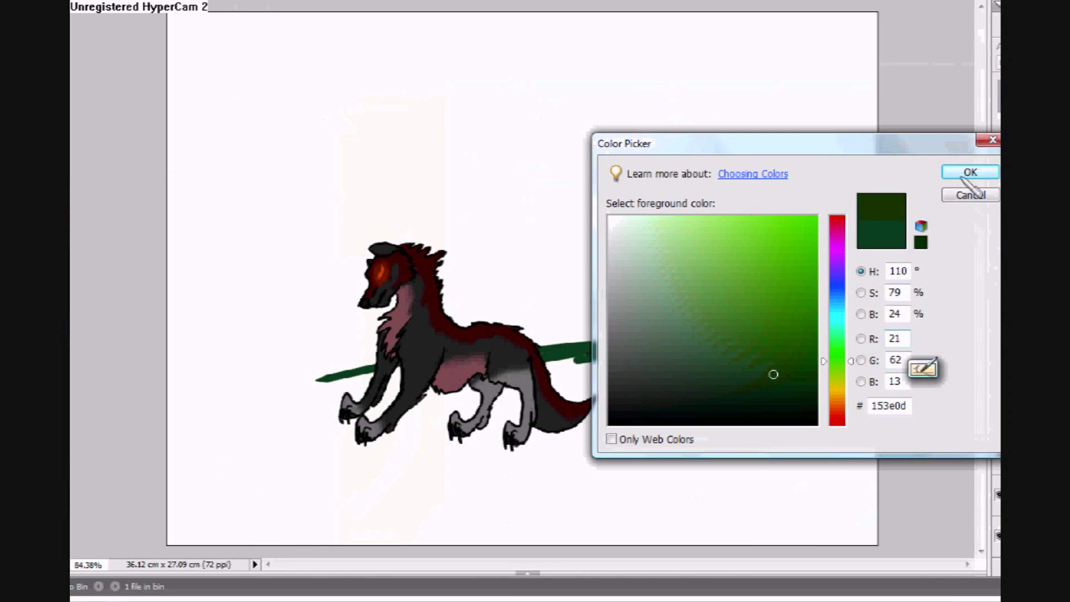
{"action": "left_click", "coordinate": [971, 174]}
{"action": "mouse_move", "coordinate": [698, 335]}
{"action": "left_mouse_down"}
{"action": "mouse_move", "coordinate": [196, 437]}
{"action": "mouse_move", "coordinate": [178, 491]}
{"action": "mouse_move", "coordinate": [524, 515]}
{"action": "mouse_move", "coordinate": [963, 466]}
{"action": "mouse_move", "coordinate": [733, 348]}
{"action": "mouse_move", "coordinate": [689, 429]}
{"action": "mouse_move", "coordinate": [496, 406]}
{"action": "mouse_move", "coordinate": [663, 422]}
{"action": "mouse_move", "coordinate": [556, 454]}
{"action": "mouse_move", "coordinate": [683, 512]}
{"action": "mouse_move", "coordinate": [707, 449]}
{"action": "mouse_move", "coordinate": [862, 431]}
{"action": "mouse_move", "coordinate": [881, 511]}
{"action": "left_mouse_up"}
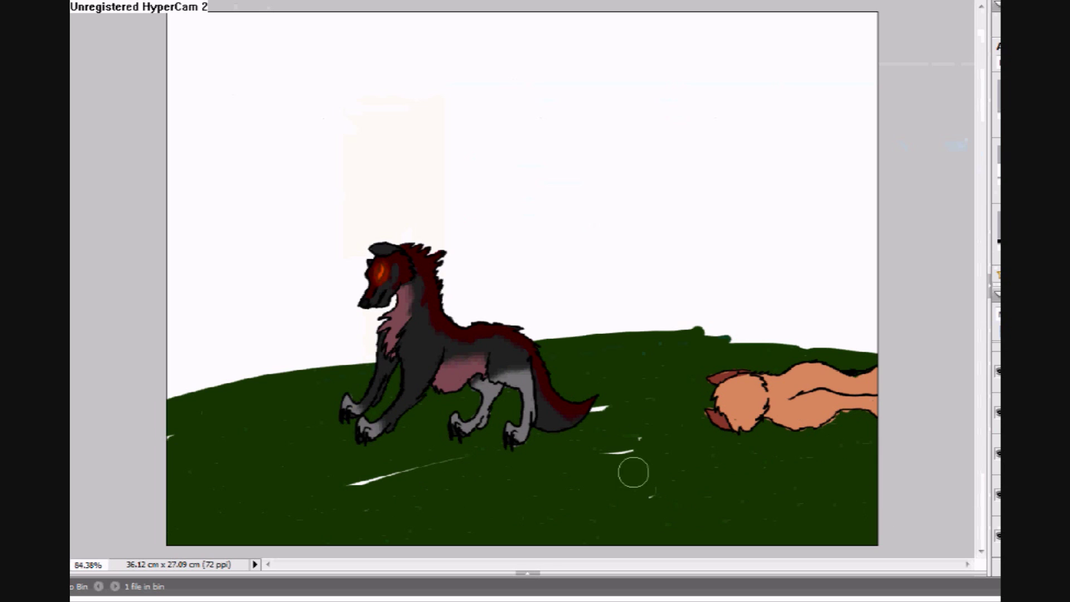
{"action": "mouse_move", "coordinate": [527, 429]}
{"action": "left_mouse_down"}
{"action": "mouse_move", "coordinate": [242, 501]}
{"action": "mouse_move", "coordinate": [867, 509]}
{"action": "left_mouse_up"}
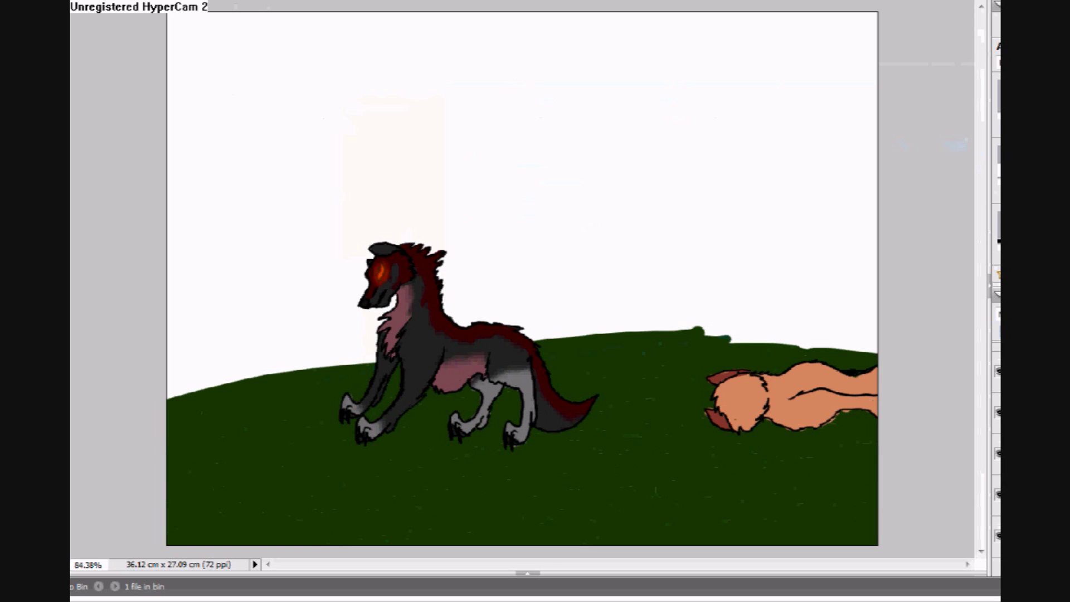
Fill the sky above the hill with dark navy #071a31.
{"action": "left_click", "coordinate": [837, 300]}
{"action": "left_click", "coordinate": [786, 385]}
{"action": "left_click", "coordinate": [970, 172]}
{"action": "left_click", "coordinate": [585, 216]}
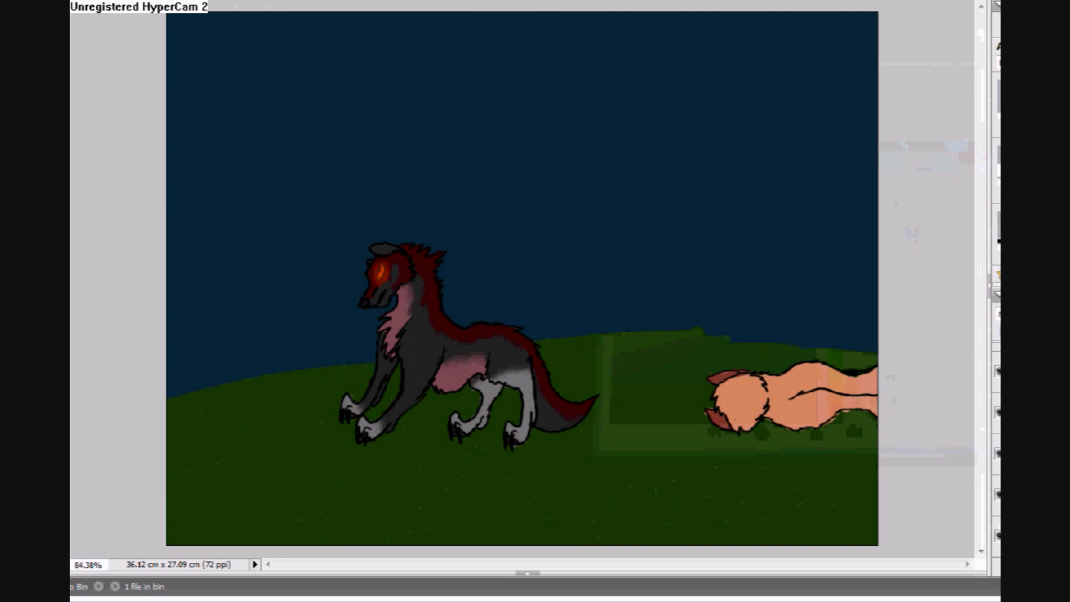
Paint a large white moon with soft edges in the night sky above the wolf's back.
{"action": "left_click", "coordinate": [200, 2]}
{"action": "left_click_drag", "start_coordinate": [305, 59], "coordinate": [305, 80]}
{"action": "left_click", "coordinate": [267, 133]}
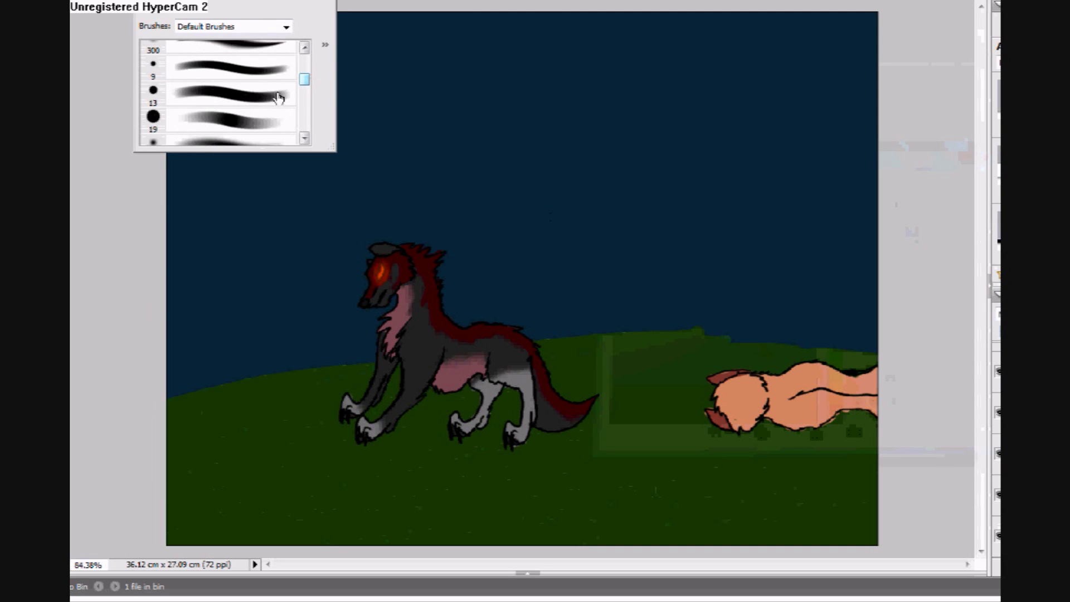
{"action": "left_click", "coordinate": [510, 128]}
{"action": "left_click_drag", "start_coordinate": [570, 114], "coordinate": [587, 116]}
{"action": "left_click", "coordinate": [201, 2]}
{"action": "left_click_drag", "start_coordinate": [306, 82], "coordinate": [305, 73]}
{"action": "left_click", "coordinate": [607, 96]}
Scatter small white stars of varying sizes across the sky with a smaller brush.
{"action": "left_click", "coordinate": [282, 2]}
{"action": "left_click", "coordinate": [249, 55]}
{"action": "left_click", "coordinate": [268, 49]}
{"action": "left_click", "coordinate": [331, 197]}
{"action": "left_click", "coordinate": [331, 190]}
{"action": "left_click", "coordinate": [279, 2]}
{"action": "left_click", "coordinate": [290, 91]}
{"action": "left_click", "coordinate": [424, 216]}
{"action": "left_click", "coordinate": [515, 263]}
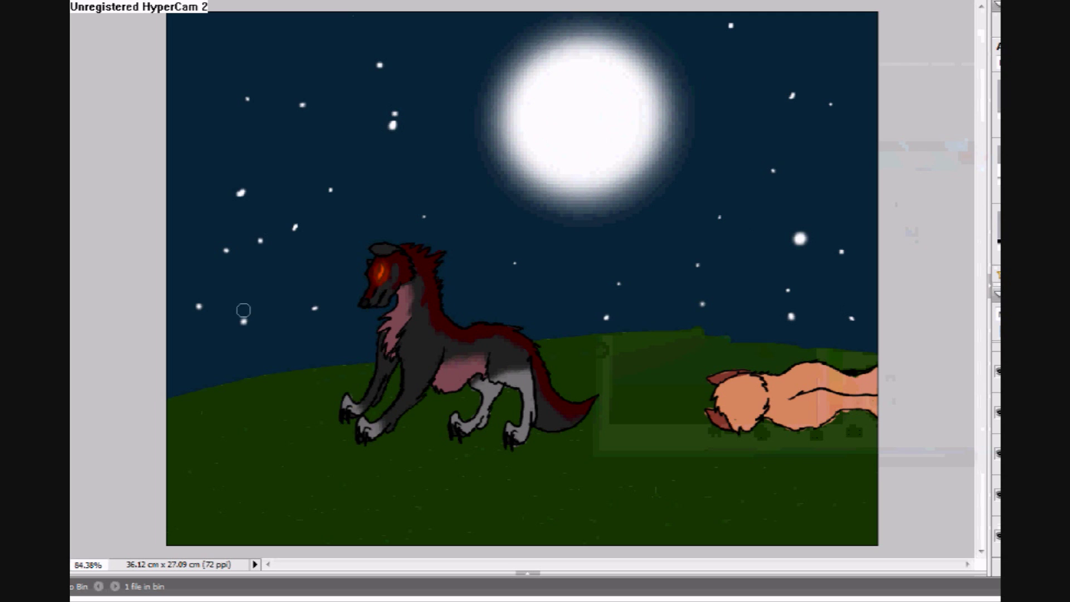
Sample the ground's green and darken the foreground colour to #0c2707.
{"action": "left_click", "coordinate": [72, 413]}
{"action": "left_click", "coordinate": [562, 223]}
{"action": "key", "text": "Return"}
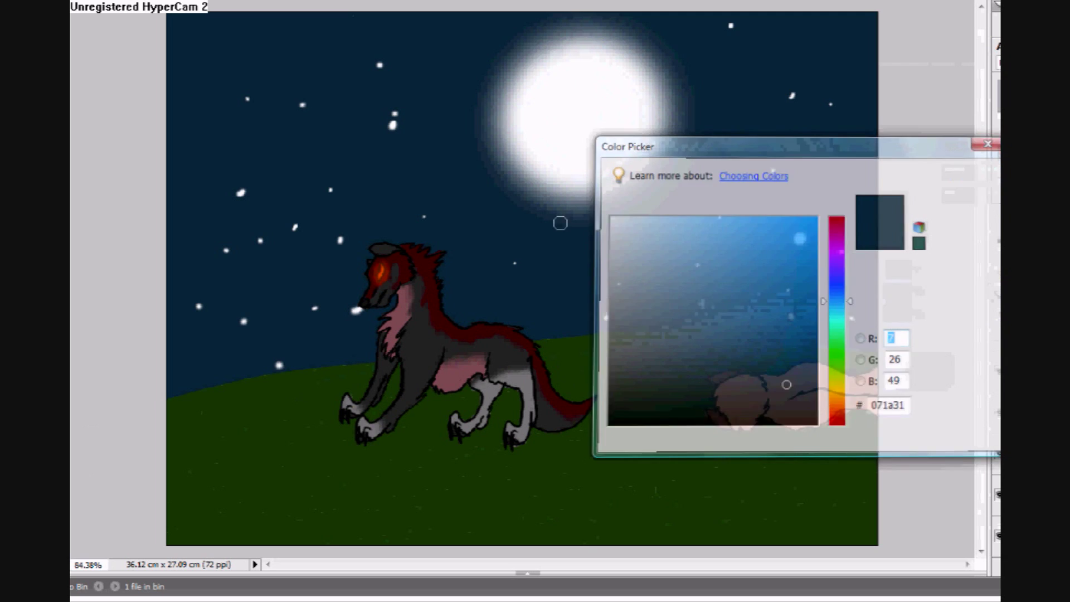
{"action": "left_click", "coordinate": [227, 474]}
{"action": "left_click", "coordinate": [71, 413]}
{"action": "left_click", "coordinate": [780, 392]}
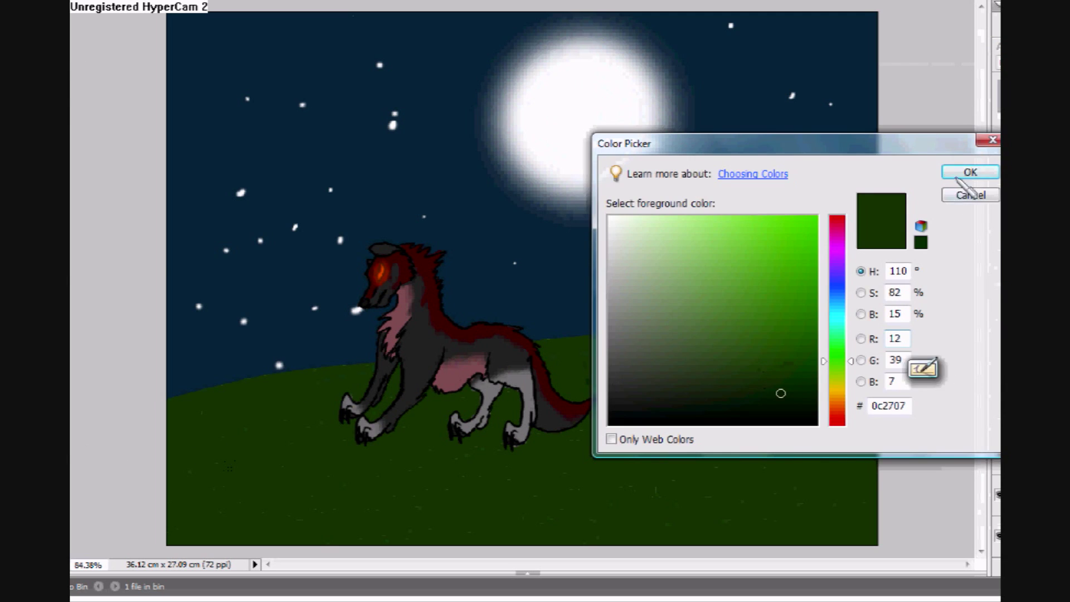
{"action": "left_click", "coordinate": [962, 177]}
Paint dark green grass blades along the hill's crest and across the ground with a grass-shaped brush.
{"action": "left_click", "coordinate": [222, 1]}
{"action": "left_click_drag", "start_coordinate": [304, 60], "coordinate": [305, 105]}
{"action": "left_click", "coordinate": [267, 91]}
{"action": "left_click", "coordinate": [339, 1]}
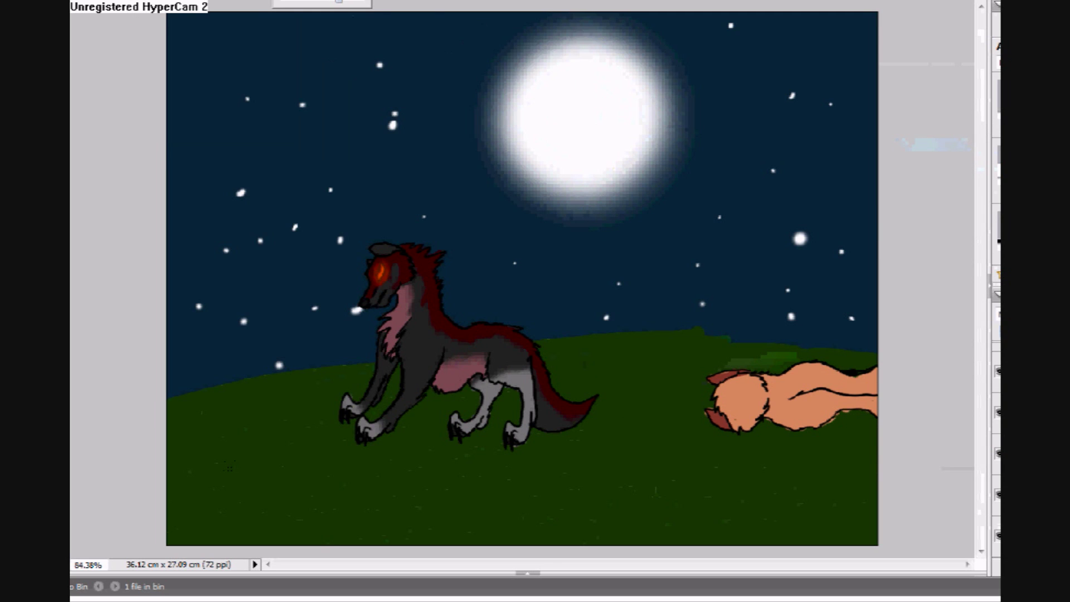
{"action": "left_click", "coordinate": [652, 2]}
{"action": "left_click", "coordinate": [859, 109]}
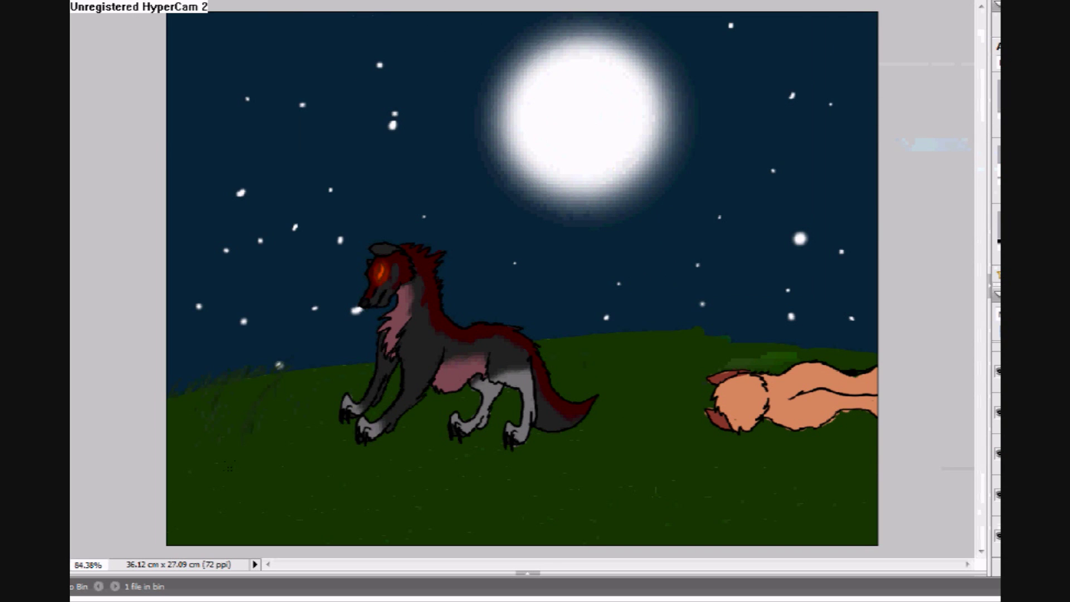
{"action": "left_click_drag", "start_coordinate": [542, 335], "coordinate": [294, 368]}
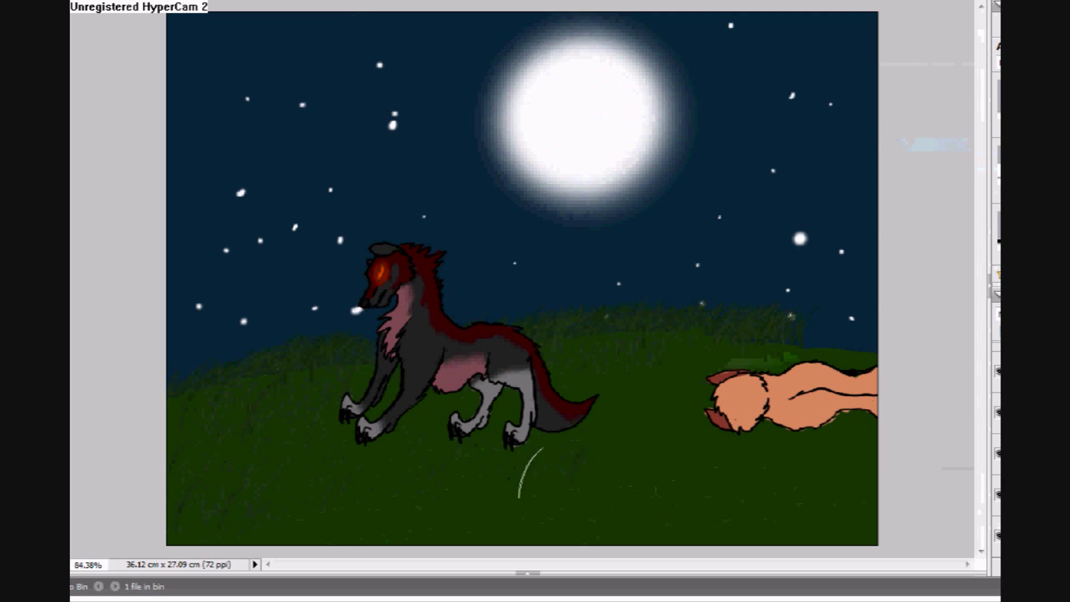
{"action": "scroll", "coordinate": [997, 449], "scroll_direction": "up", "scroll_amount": 1}
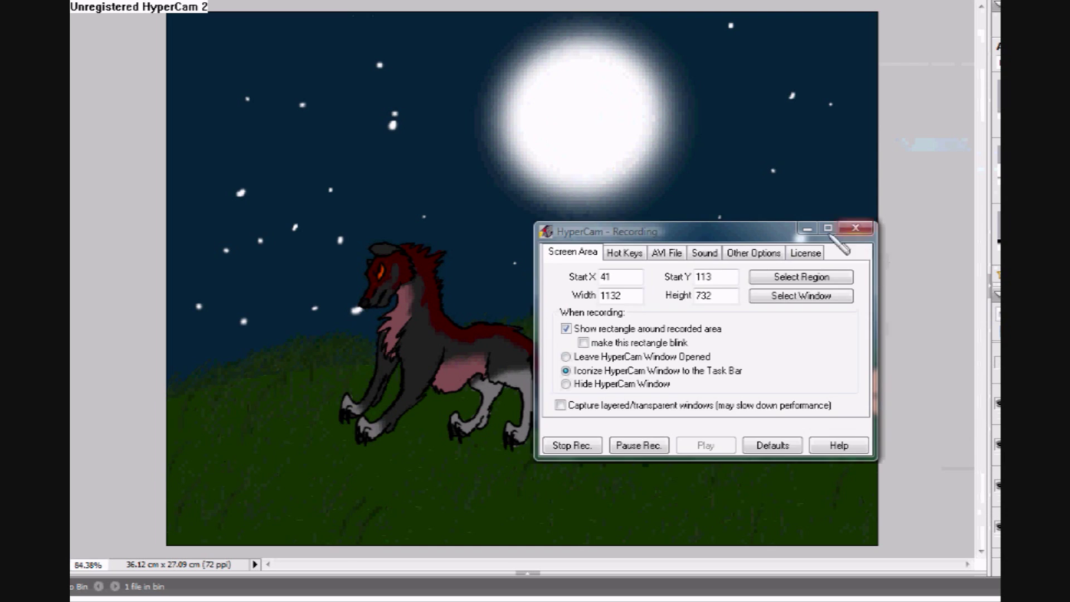
{"action": "left_click", "coordinate": [853, 225]}
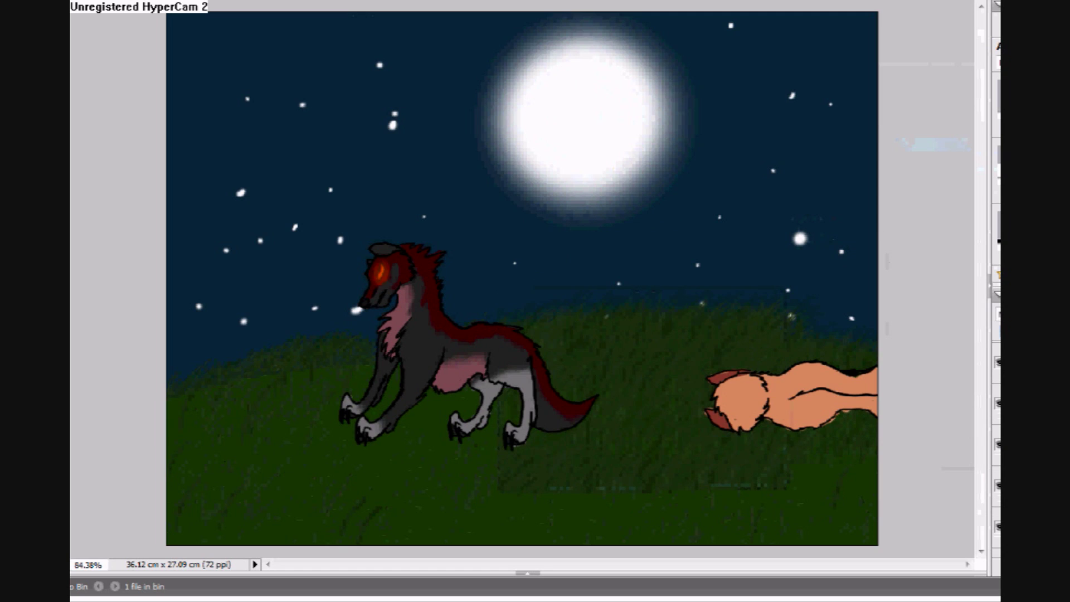
Paint foreground grass over the wolf's paws and tail and along the lying animal's lower edge.
{"action": "mouse_move", "coordinate": [751, 443]}
{"action": "left_mouse_down"}
{"action": "mouse_move", "coordinate": [787, 441]}
{"action": "mouse_move", "coordinate": [719, 415]}
{"action": "left_mouse_up"}
{"action": "mouse_move", "coordinate": [385, 440]}
{"action": "left_mouse_down"}
{"action": "mouse_move", "coordinate": [346, 430]}
{"action": "mouse_move", "coordinate": [521, 428]}
{"action": "mouse_move", "coordinate": [345, 429]}
{"action": "left_mouse_up"}
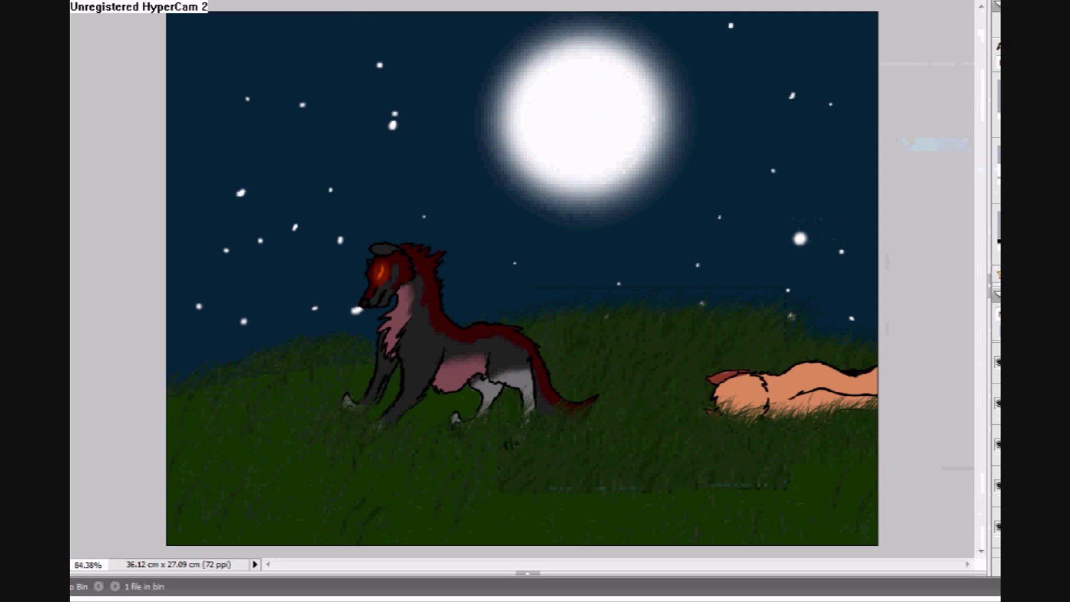
{"action": "key", "text": "ctrl+plus"}
{"action": "key", "text": "ctrl+plus"}
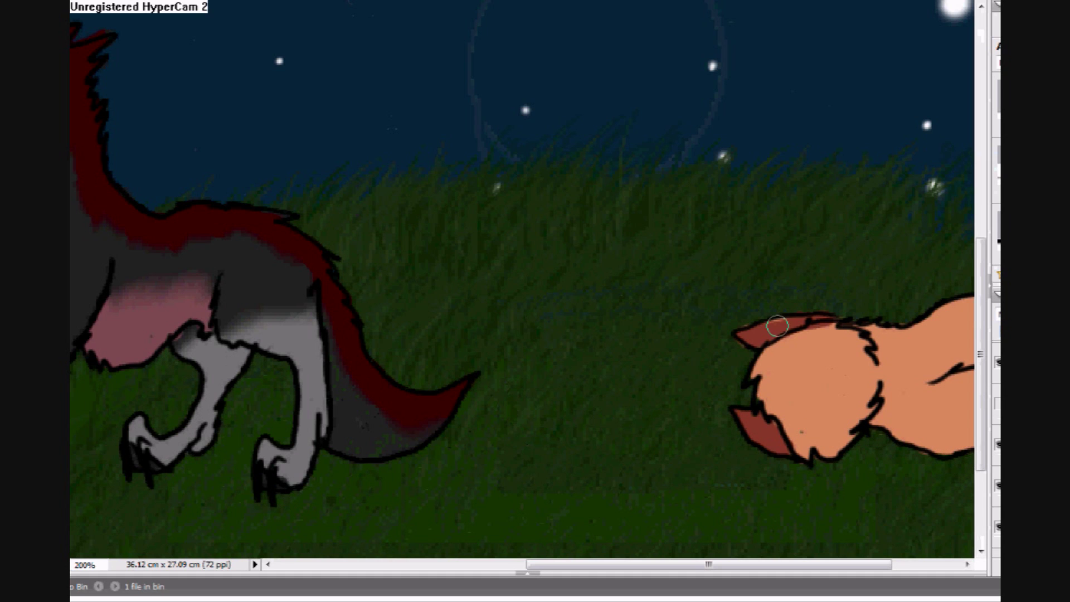
{"action": "scroll", "coordinate": [895, 401], "scroll_direction": "right", "scroll_amount": 3}
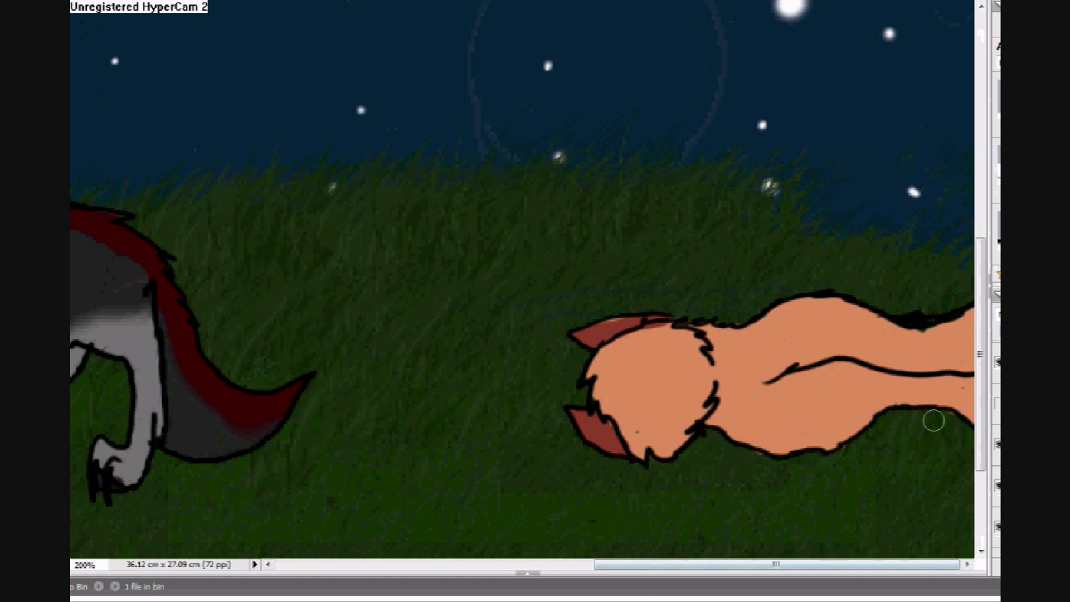
{"action": "scroll", "coordinate": [996, 446], "scroll_direction": "down", "scroll_amount": 3}
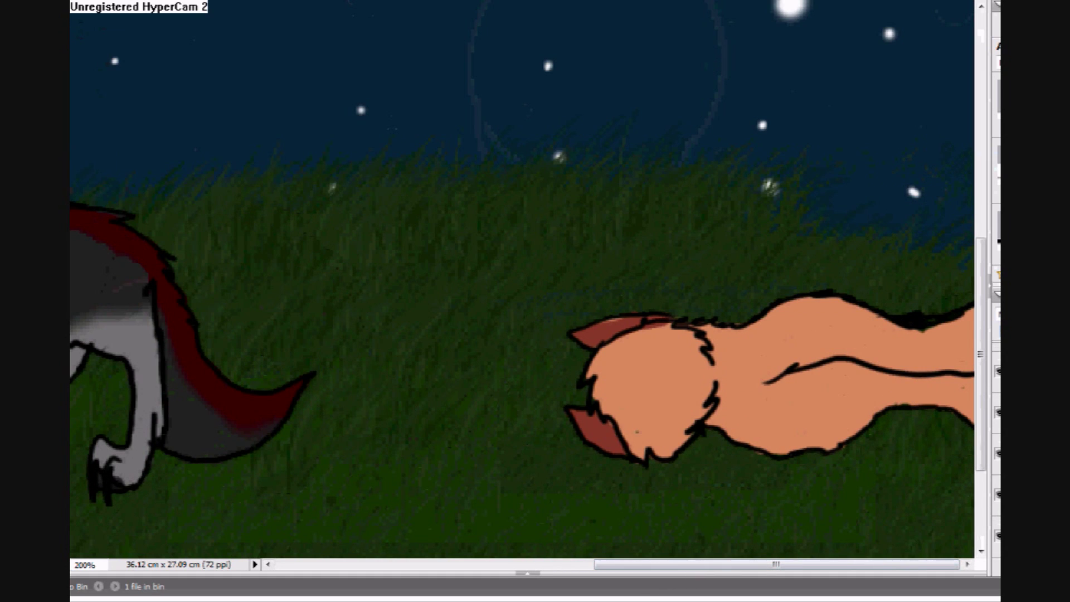
{"action": "left_click", "coordinate": [338, 196]}
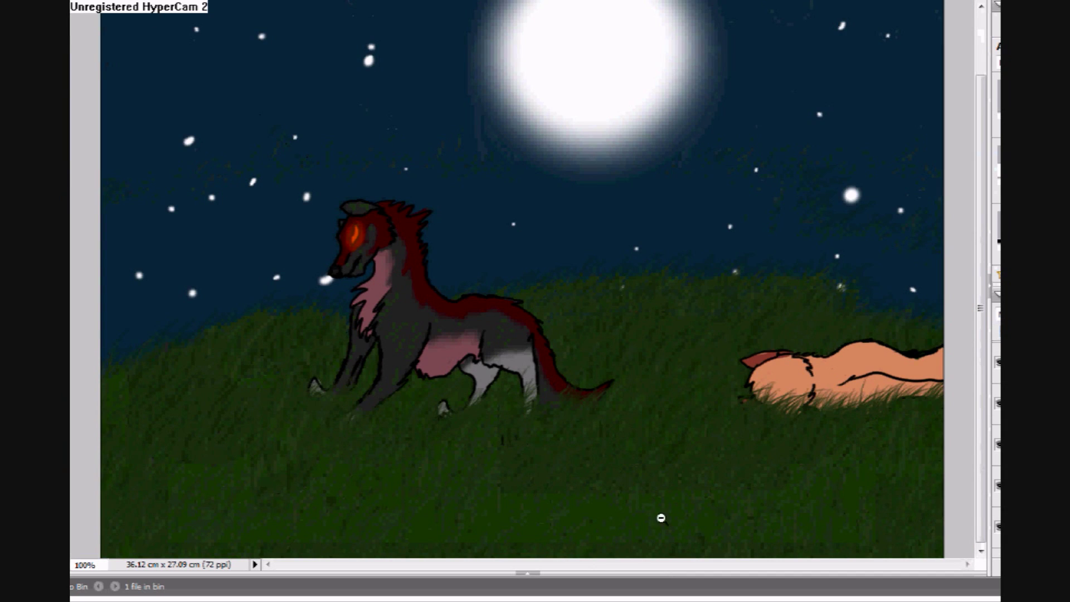
{"action": "left_click_drag", "start_coordinate": [852, 488], "coordinate": [163, 47]}
Set the foreground colour to dark red #480808.
{"action": "left_click", "coordinate": [786, 346]}
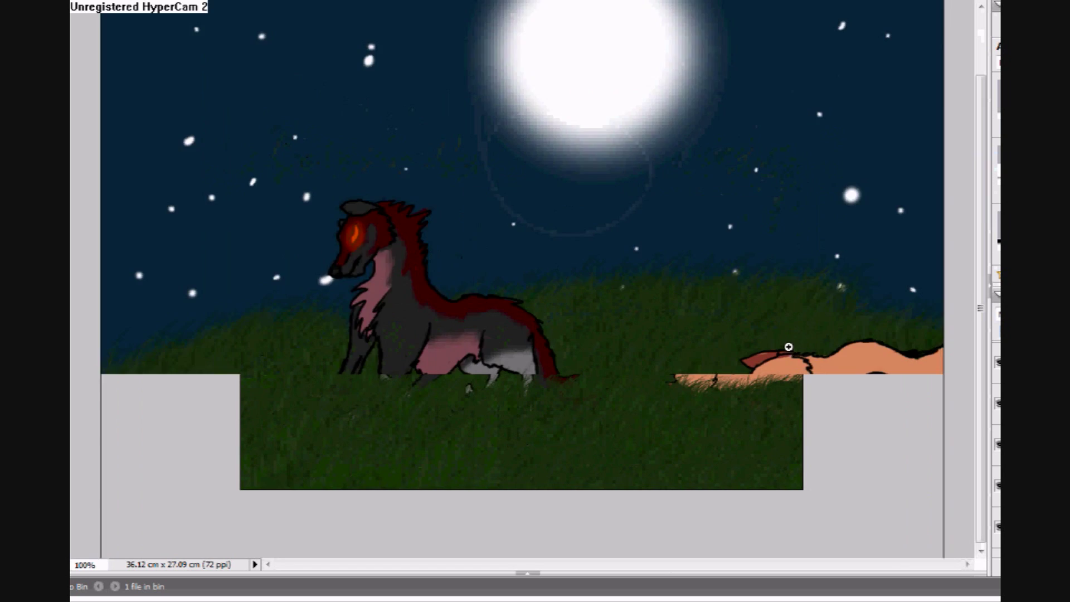
{"action": "left_click", "coordinate": [763, 352]}
{"action": "left_click", "coordinate": [62, 448]}
{"action": "left_click", "coordinate": [840, 424]}
{"action": "left_click", "coordinate": [797, 366]}
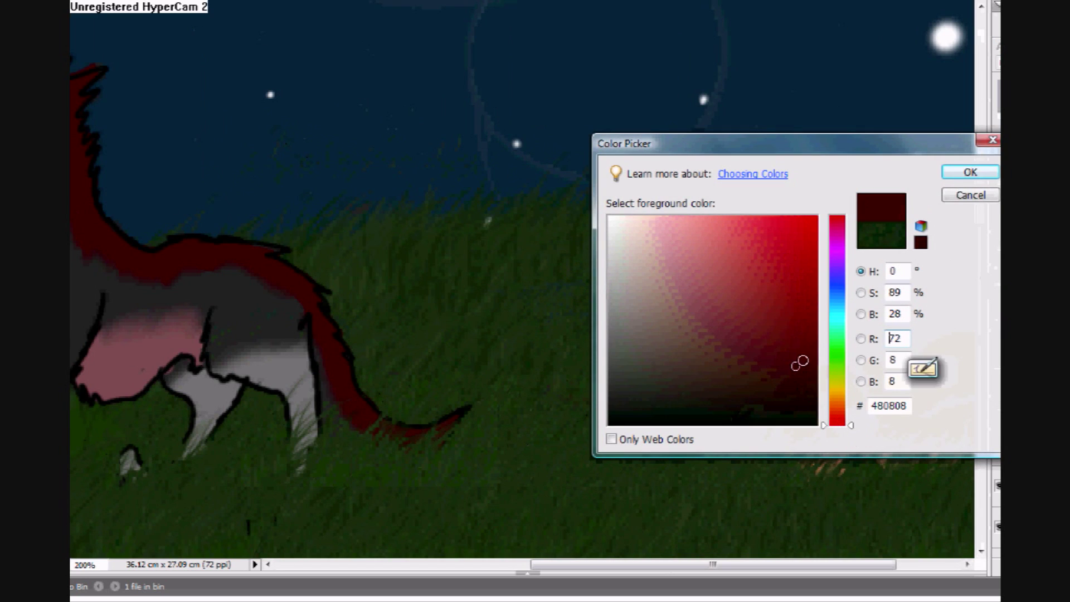
{"action": "left_click", "coordinate": [970, 172]}
Paint a red band across the lying animal's neck with a soft brush.
{"action": "left_click", "coordinate": [63, 334]}
{"action": "left_click", "coordinate": [245, 1]}
{"action": "left_click_drag", "start_coordinate": [305, 90], "coordinate": [305, 79]}
{"action": "left_click", "coordinate": [235, 84]}
{"action": "left_click", "coordinate": [875, 410]}
{"action": "mouse_move", "coordinate": [859, 368]}
{"action": "left_mouse_down"}
{"action": "mouse_move", "coordinate": [886, 422]}
{"action": "mouse_move", "coordinate": [881, 376]}
{"action": "left_mouse_up"}
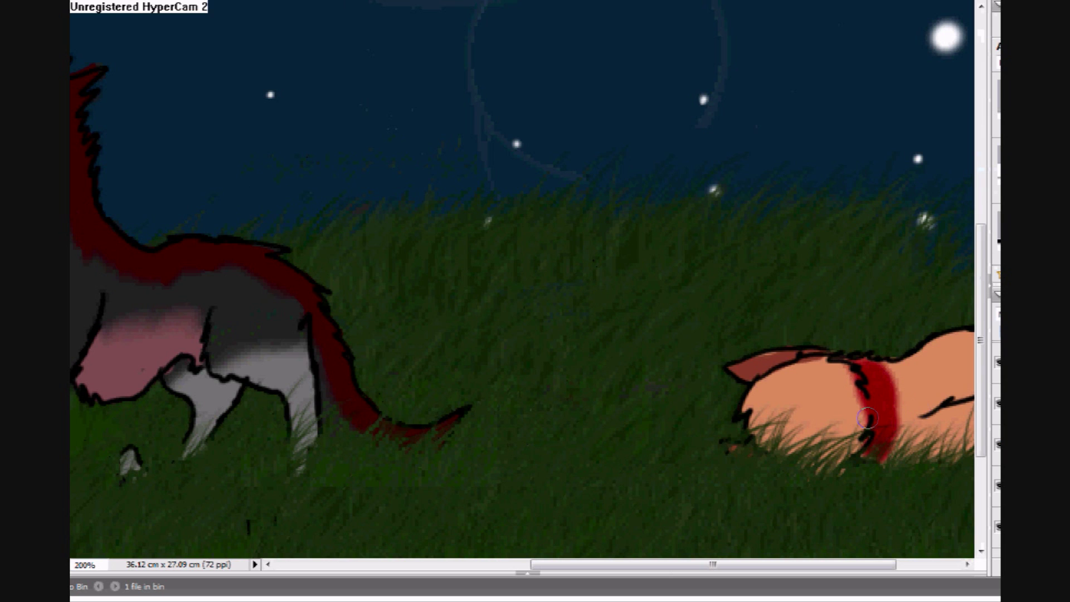
Paint soft red smears on the lying animal's head, back and hindquarters.
{"action": "left_click_drag", "start_coordinate": [815, 385], "coordinate": [768, 400]}
{"action": "left_click_drag", "start_coordinate": [938, 385], "coordinate": [986, 364]}
{"action": "left_click_drag", "start_coordinate": [707, 563], "coordinate": [771, 564]}
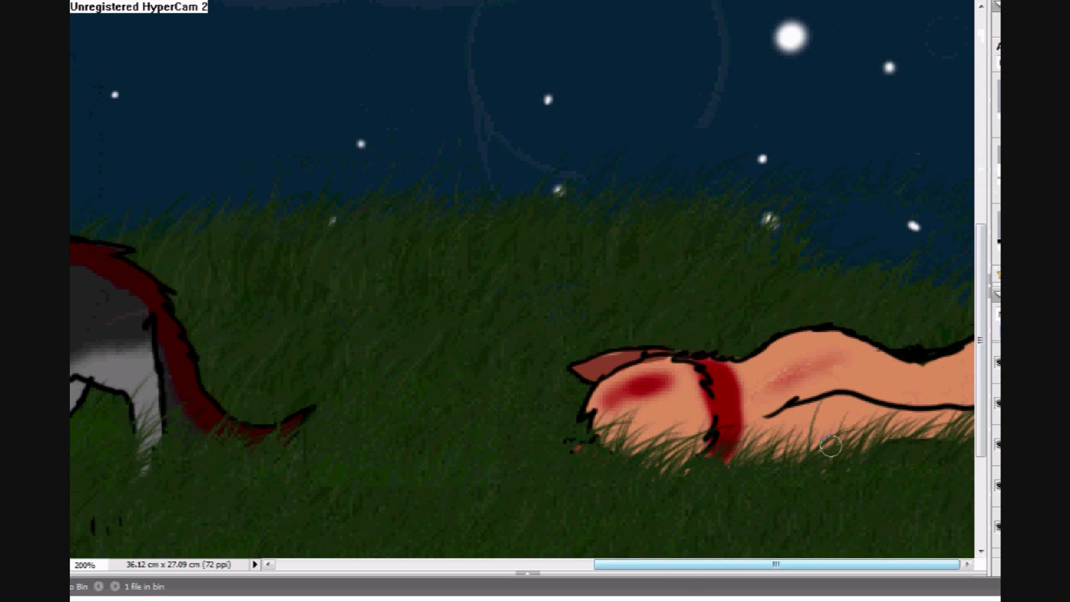
{"action": "left_click_drag", "start_coordinate": [871, 377], "coordinate": [972, 382]}
Hide the foreground grass and paint red stains on the wolf's paws, hind leg and chest fur.
{"action": "left_click_drag", "start_coordinate": [645, 564], "coordinate": [388, 564]}
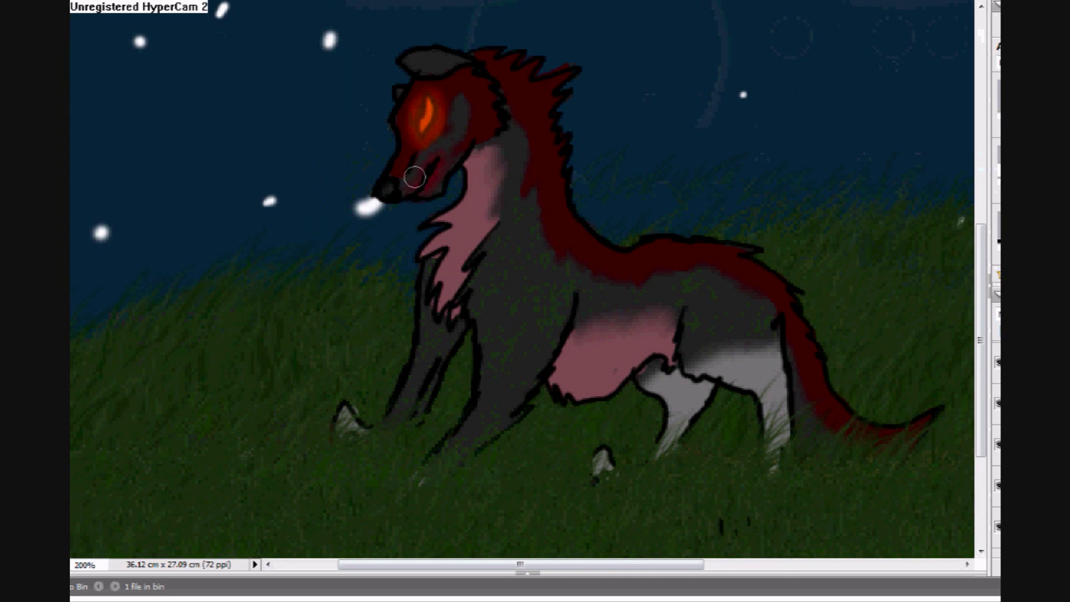
{"action": "left_click", "coordinate": [999, 403]}
{"action": "left_click_drag", "start_coordinate": [379, 515], "coordinate": [381, 486]}
{"action": "left_click_drag", "start_coordinate": [339, 430], "coordinate": [348, 448]}
{"action": "left_click_drag", "start_coordinate": [738, 513], "coordinate": [748, 500]}
{"action": "left_click_drag", "start_coordinate": [752, 350], "coordinate": [774, 383]}
{"action": "left_click_drag", "start_coordinate": [452, 258], "coordinate": [454, 276]}
Adjust the red and paint stronger stains on the wolf's foreleg, chest, belly and hind legs.
{"action": "left_click", "coordinate": [798, 354]}
{"action": "left_click", "coordinate": [970, 174]}
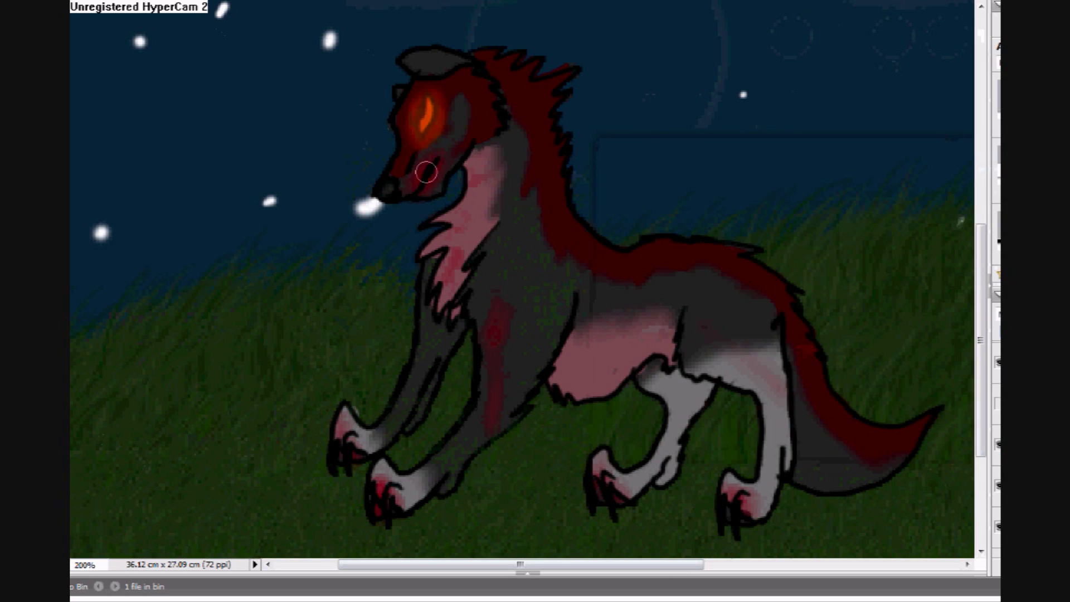
{"action": "left_click_drag", "start_coordinate": [498, 344], "coordinate": [480, 424]}
{"action": "mouse_move", "coordinate": [483, 204]}
{"action": "left_mouse_down"}
{"action": "mouse_move", "coordinate": [456, 245]}
{"action": "mouse_move", "coordinate": [465, 276]}
{"action": "left_mouse_up"}
{"action": "left_click_drag", "start_coordinate": [581, 358], "coordinate": [581, 377]}
{"action": "mouse_move", "coordinate": [730, 341]}
{"action": "left_mouse_down"}
{"action": "mouse_move", "coordinate": [762, 373]}
{"action": "mouse_move", "coordinate": [675, 446]}
{"action": "left_mouse_up"}
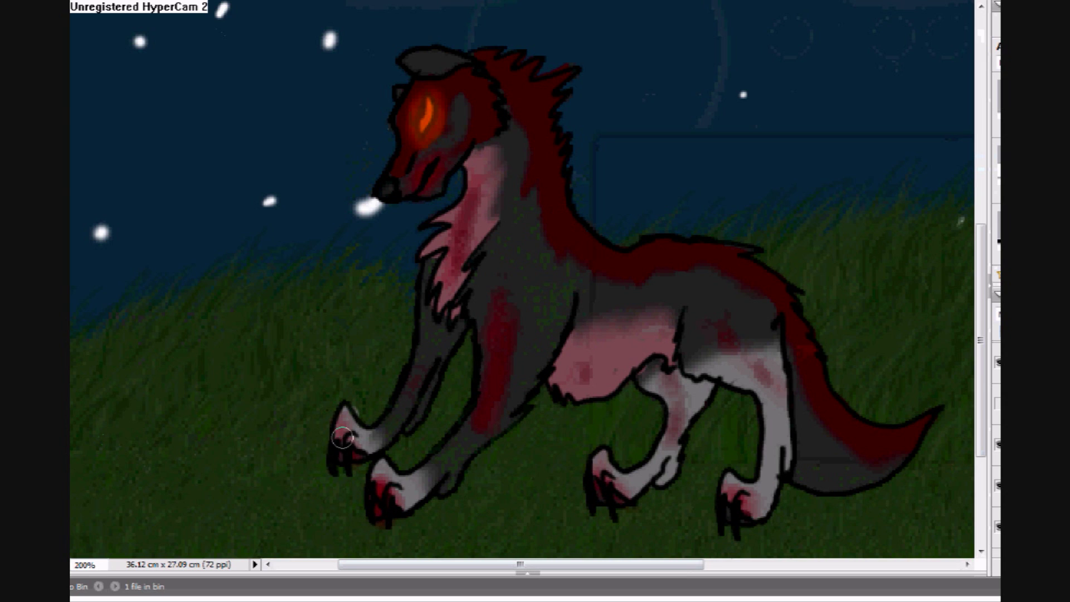
Shade the lying animal's red neck band with a darker red and show the foreground grass again.
{"action": "scroll", "coordinate": [728, 504], "scroll_direction": "right", "scroll_amount": 10}
{"action": "left_click_drag", "start_coordinate": [723, 390], "coordinate": [720, 443]}
{"action": "left_click", "coordinate": [214, 1]}
{"action": "left_click_drag", "start_coordinate": [306, 77], "coordinate": [307, 64]}
{"action": "left_click", "coordinate": [246, 68]}
{"action": "left_click", "coordinate": [252, 52]}
{"action": "left_click", "coordinate": [71, 456]}
{"action": "left_click", "coordinate": [795, 360]}
{"action": "left_click", "coordinate": [975, 171]}
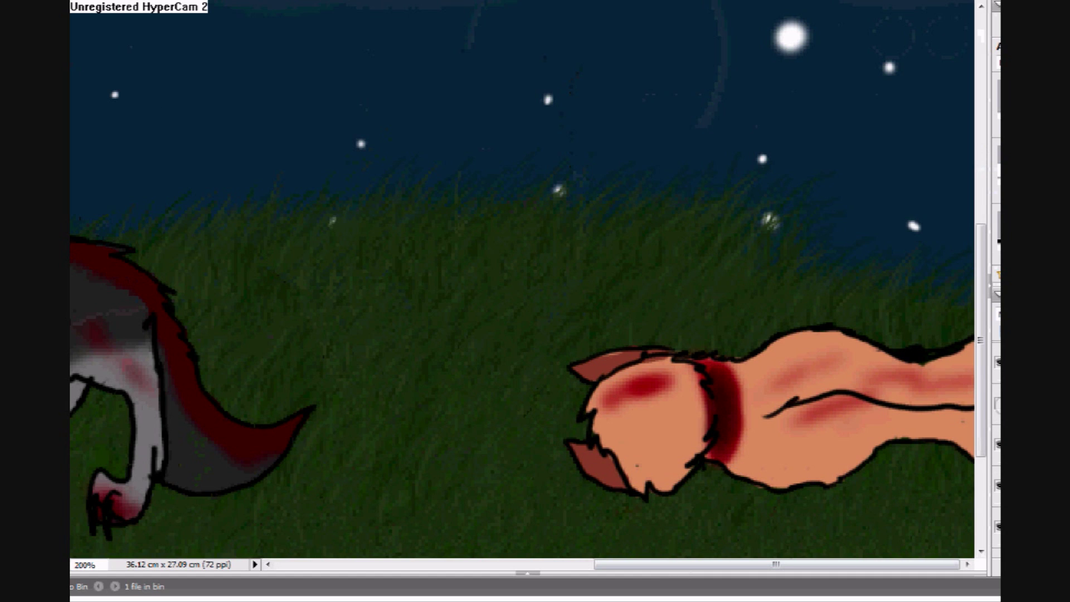
{"action": "left_click", "coordinate": [998, 404]}
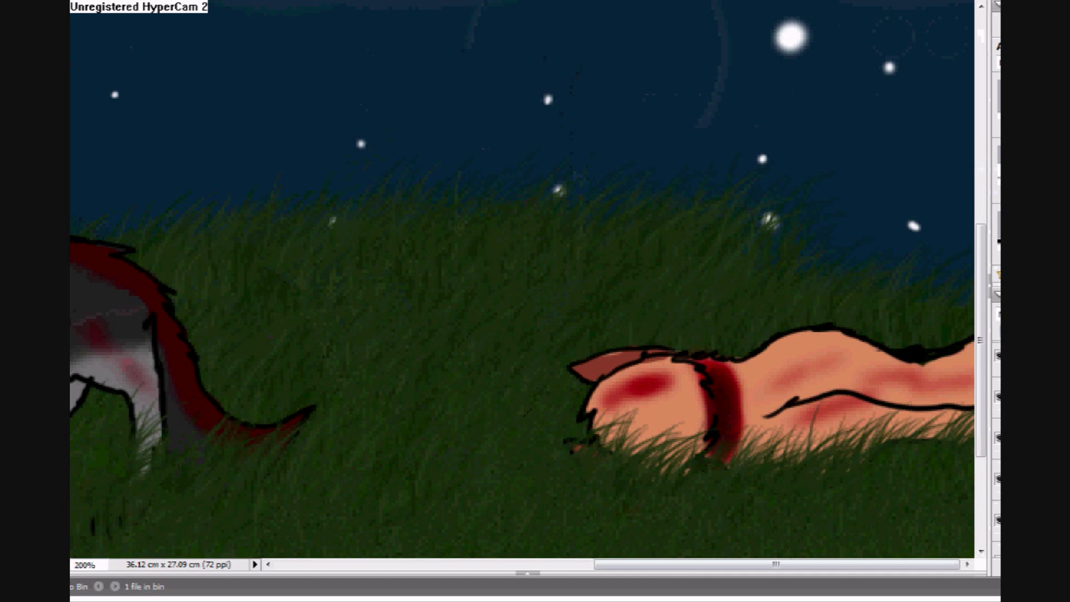
Change the brush, hide the foreground grass and paint black shadow strokes beside the lying animal's lower ear.
{"action": "left_click", "coordinate": [212, 2]}
{"action": "left_click_drag", "start_coordinate": [305, 58], "coordinate": [305, 68]}
{"action": "left_click", "coordinate": [267, 53]}
{"action": "left_click", "coordinate": [273, 78]}
{"action": "left_click", "coordinate": [672, 348]}
{"action": "left_click", "coordinate": [999, 549]}
{"action": "left_click", "coordinate": [995, 405]}
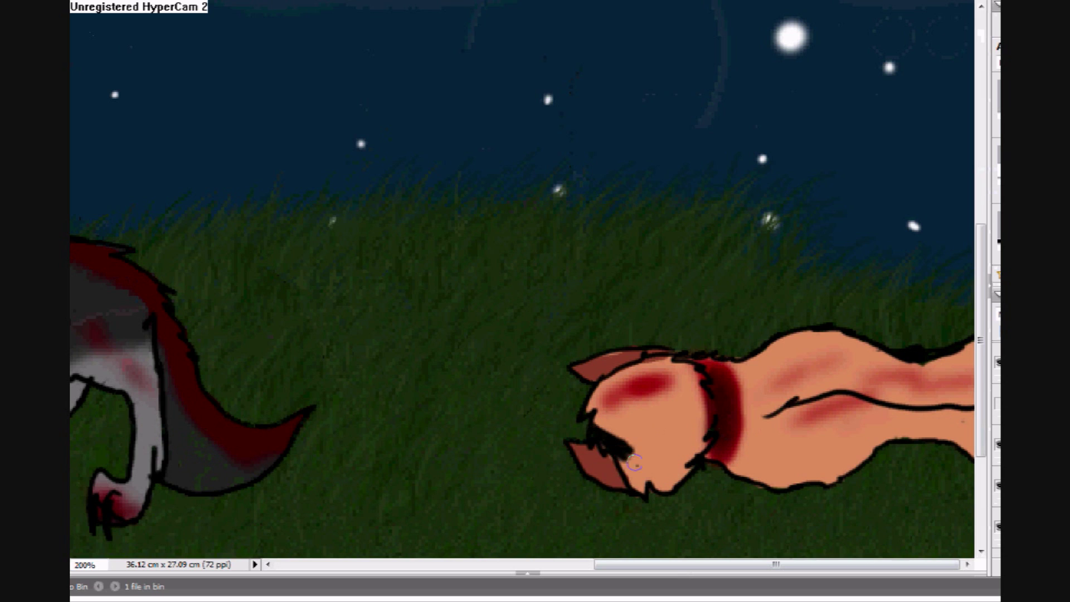
{"action": "mouse_move", "coordinate": [610, 479]}
{"action": "left_mouse_down"}
{"action": "mouse_move", "coordinate": [650, 484]}
{"action": "mouse_move", "coordinate": [606, 466]}
{"action": "left_mouse_up"}
Paint black shadows along the lying animal's underside, beneath its upper ear and over its neck band.
{"action": "left_click", "coordinate": [211, 2]}
{"action": "left_click", "coordinate": [273, 101]}
{"action": "left_click", "coordinate": [655, 428]}
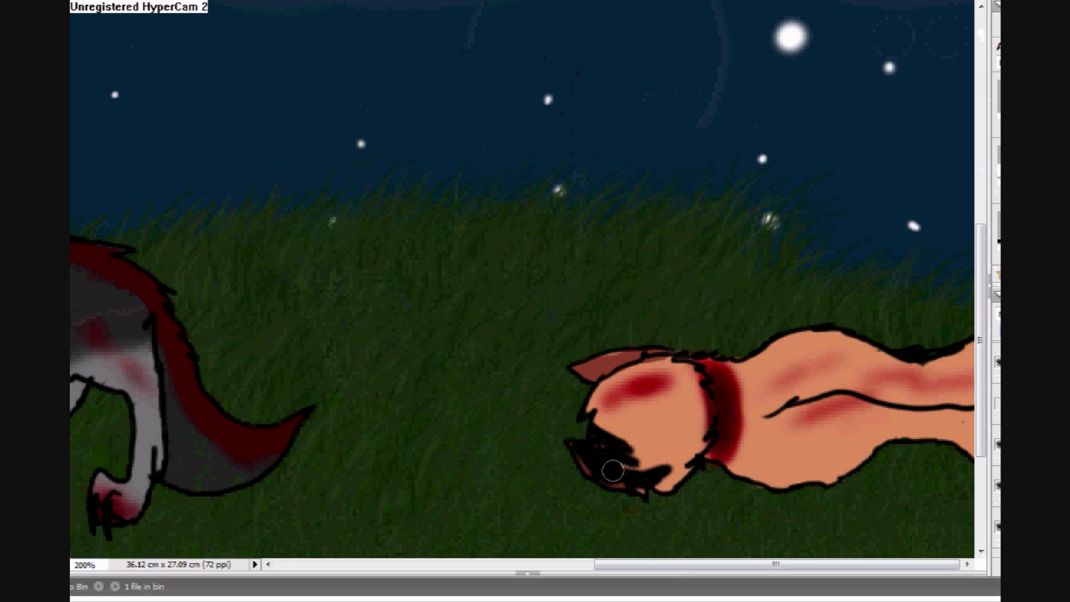
{"action": "mouse_move", "coordinate": [666, 485]}
{"action": "left_mouse_down"}
{"action": "mouse_move", "coordinate": [892, 423]}
{"action": "mouse_move", "coordinate": [969, 440]}
{"action": "mouse_move", "coordinate": [811, 482]}
{"action": "mouse_move", "coordinate": [792, 460]}
{"action": "left_mouse_up"}
{"action": "mouse_move", "coordinate": [585, 371]}
{"action": "left_mouse_down"}
{"action": "mouse_move", "coordinate": [664, 353]}
{"action": "mouse_move", "coordinate": [709, 364]}
{"action": "left_mouse_up"}
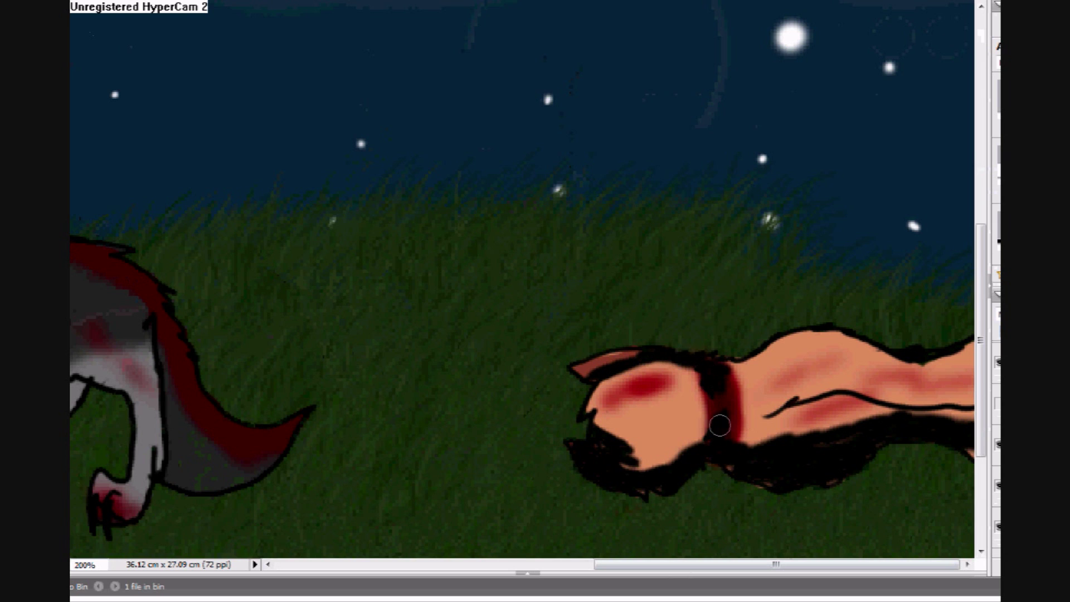
Paint black shadows down the wolf's front and hind legs and over its paws.
{"action": "left_click_drag", "start_coordinate": [802, 564], "coordinate": [554, 564]}
{"action": "mouse_move", "coordinate": [437, 234]}
{"action": "left_mouse_down"}
{"action": "mouse_move", "coordinate": [420, 351]}
{"action": "mouse_move", "coordinate": [389, 451]}
{"action": "mouse_move", "coordinate": [315, 479]}
{"action": "left_mouse_up"}
{"action": "mouse_move", "coordinate": [357, 306]}
{"action": "left_mouse_down"}
{"action": "mouse_move", "coordinate": [376, 332]}
{"action": "mouse_move", "coordinate": [342, 403]}
{"action": "mouse_move", "coordinate": [289, 418]}
{"action": "left_mouse_up"}
{"action": "mouse_move", "coordinate": [590, 372]}
{"action": "left_mouse_down"}
{"action": "mouse_move", "coordinate": [613, 390]}
{"action": "mouse_move", "coordinate": [593, 471]}
{"action": "mouse_move", "coordinate": [544, 470]}
{"action": "mouse_move", "coordinate": [643, 465]}
{"action": "left_mouse_up"}
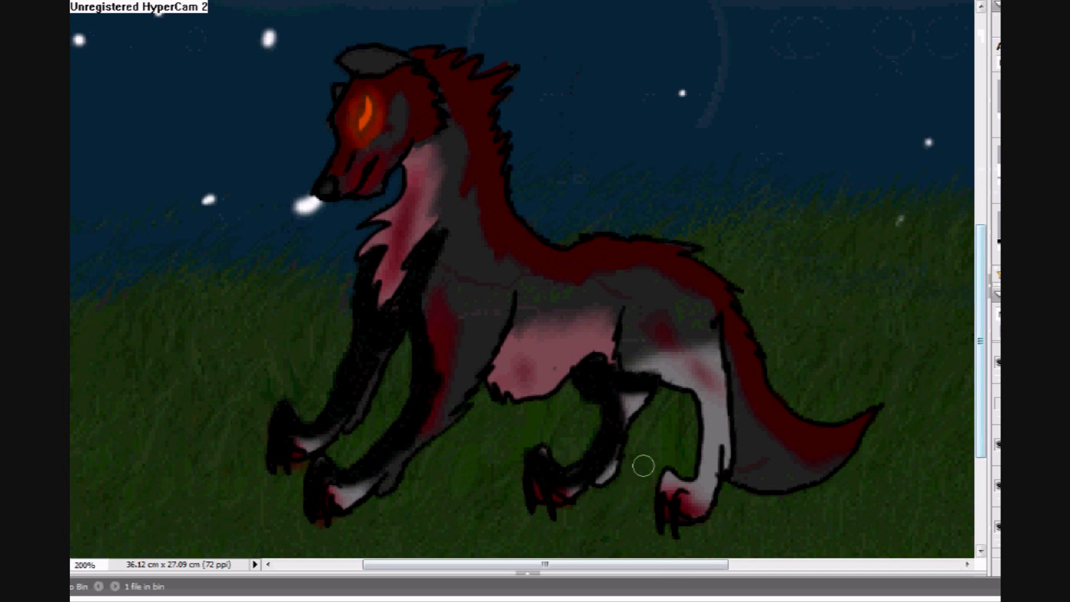
{"action": "mouse_move", "coordinate": [683, 506]}
{"action": "left_mouse_down"}
{"action": "mouse_move", "coordinate": [707, 467]}
{"action": "mouse_move", "coordinate": [664, 375]}
{"action": "mouse_move", "coordinate": [625, 367]}
{"action": "left_mouse_up"}
Paint black shadows under the wolf's ear and on its muzzle, chest and belly.
{"action": "left_click_drag", "start_coordinate": [981, 357], "coordinate": [981, 254]}
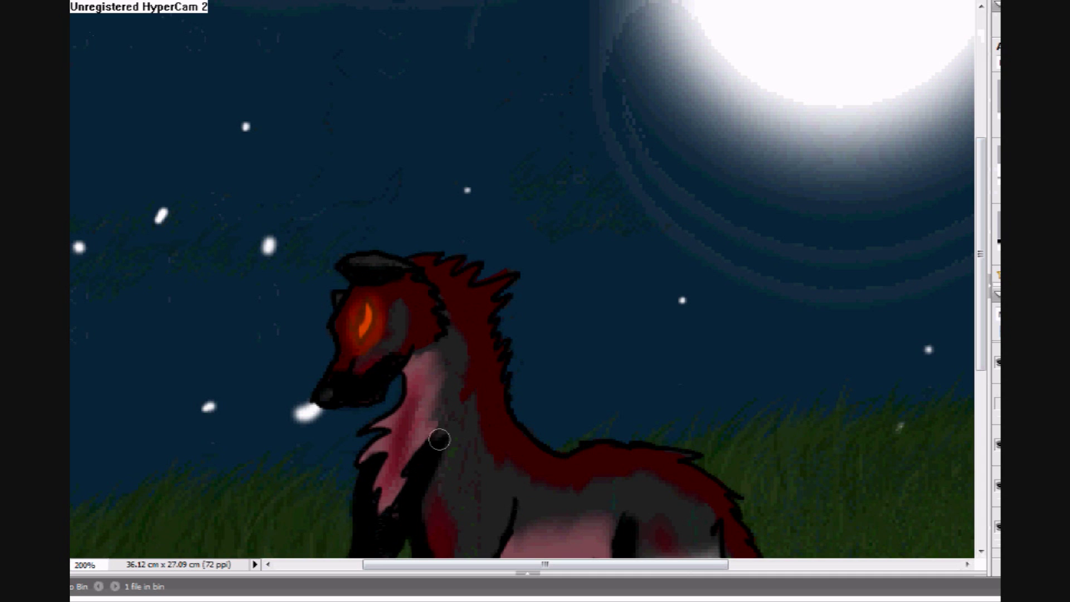
{"action": "left_click_drag", "start_coordinate": [439, 439], "coordinate": [384, 518]}
{"action": "left_click_drag", "start_coordinate": [981, 335], "coordinate": [980, 378]}
{"action": "mouse_move", "coordinate": [516, 397]}
{"action": "left_mouse_down"}
{"action": "mouse_move", "coordinate": [540, 446]}
{"action": "mouse_move", "coordinate": [608, 452]}
{"action": "left_mouse_up"}
{"action": "mouse_move", "coordinate": [559, 476]}
{"action": "left_mouse_down"}
{"action": "mouse_move", "coordinate": [502, 481]}
{"action": "mouse_move", "coordinate": [509, 444]}
{"action": "mouse_move", "coordinate": [545, 490]}
{"action": "left_mouse_up"}
Paint white moonlight highlights on the wolf's ear and along its mane and back.
{"action": "key", "text": "alt+Tab"}
{"action": "left_click", "coordinate": [551, 37]}
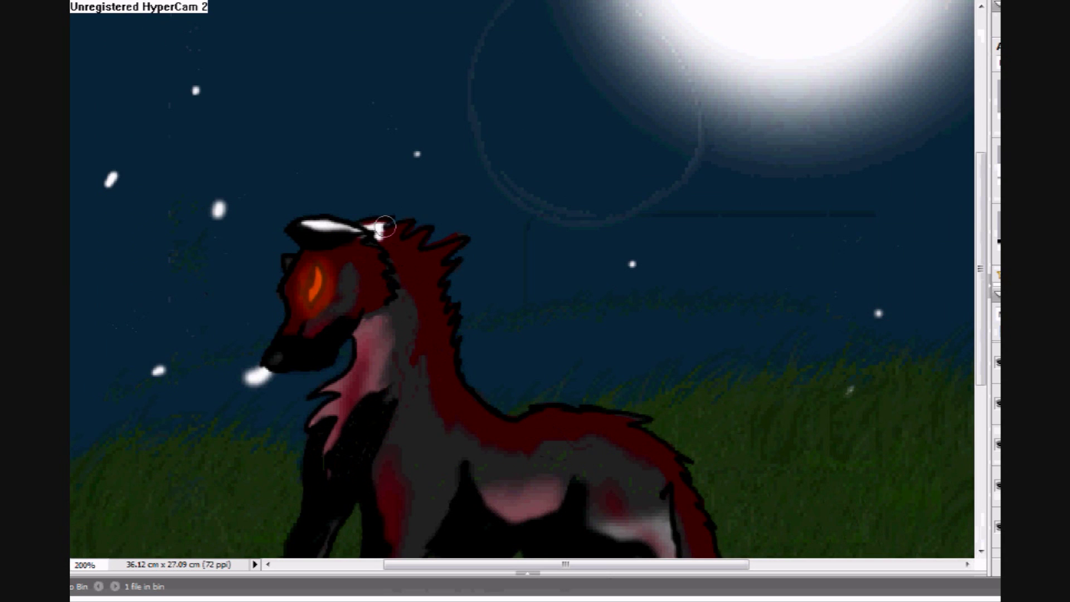
{"action": "mouse_move", "coordinate": [426, 297]}
{"action": "left_mouse_down"}
{"action": "mouse_move", "coordinate": [448, 387]}
{"action": "mouse_move", "coordinate": [669, 457]}
{"action": "mouse_move", "coordinate": [713, 554]}
{"action": "left_mouse_up"}
{"action": "scroll", "coordinate": [897, 407], "scroll_direction": "down", "scroll_amount": 5}
Paint white highlights on the wolf's legs, belly and tail.
{"action": "mouse_move", "coordinate": [630, 207]}
{"action": "left_mouse_down"}
{"action": "mouse_move", "coordinate": [665, 264]}
{"action": "mouse_move", "coordinate": [667, 353]}
{"action": "mouse_move", "coordinate": [647, 401]}
{"action": "left_mouse_up"}
{"action": "mouse_move", "coordinate": [443, 189]}
{"action": "left_mouse_down"}
{"action": "mouse_move", "coordinate": [377, 318]}
{"action": "mouse_move", "coordinate": [290, 387]}
{"action": "left_mouse_up"}
{"action": "mouse_move", "coordinate": [687, 250]}
{"action": "left_mouse_down"}
{"action": "mouse_move", "coordinate": [782, 334]}
{"action": "mouse_move", "coordinate": [815, 304]}
{"action": "mouse_move", "coordinate": [722, 291]}
{"action": "left_mouse_up"}
{"action": "mouse_move", "coordinate": [553, 193]}
{"action": "left_mouse_down"}
{"action": "mouse_move", "coordinate": [539, 223]}
{"action": "mouse_move", "coordinate": [571, 192]}
{"action": "left_mouse_up"}
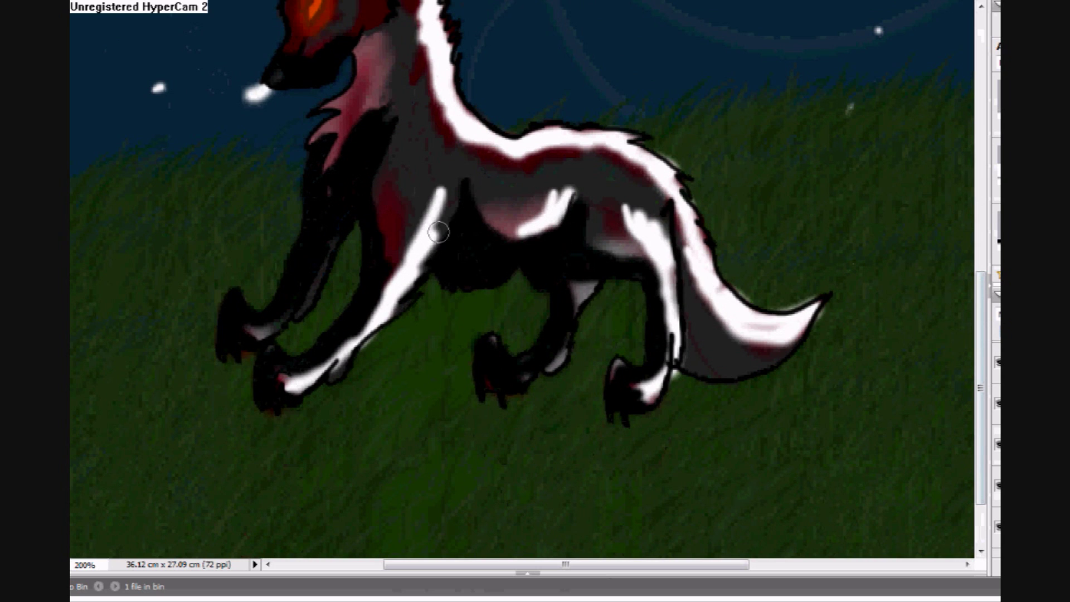
{"action": "left_click_drag", "start_coordinate": [446, 178], "coordinate": [434, 234]}
{"action": "left_click_drag", "start_coordinate": [340, 237], "coordinate": [260, 328]}
{"action": "mouse_move", "coordinate": [582, 285]}
{"action": "left_mouse_down"}
{"action": "mouse_move", "coordinate": [576, 341]}
{"action": "mouse_move", "coordinate": [554, 370]}
{"action": "left_mouse_up"}
Paint white highlights along the upper edge of the lying animal's head and back.
{"action": "left_click_drag", "start_coordinate": [711, 563], "coordinate": [922, 563]}
{"action": "mouse_move", "coordinate": [580, 256]}
{"action": "left_mouse_down"}
{"action": "mouse_move", "coordinate": [635, 273]}
{"action": "mouse_move", "coordinate": [851, 228]}
{"action": "mouse_move", "coordinate": [956, 248]}
{"action": "left_mouse_up"}
{"action": "scroll", "coordinate": [790, 262], "scroll_direction": "up", "scroll_amount": 5}
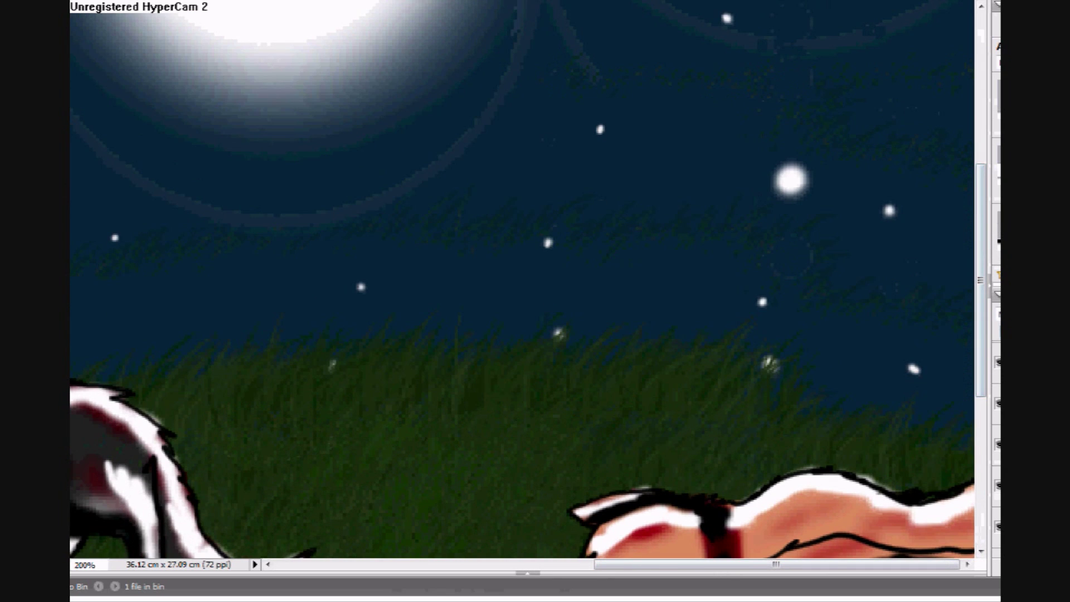
Reduce the opacity of the white highlights and black shadows so the fur colours show through.
{"action": "key", "text": "ctrl+z"}
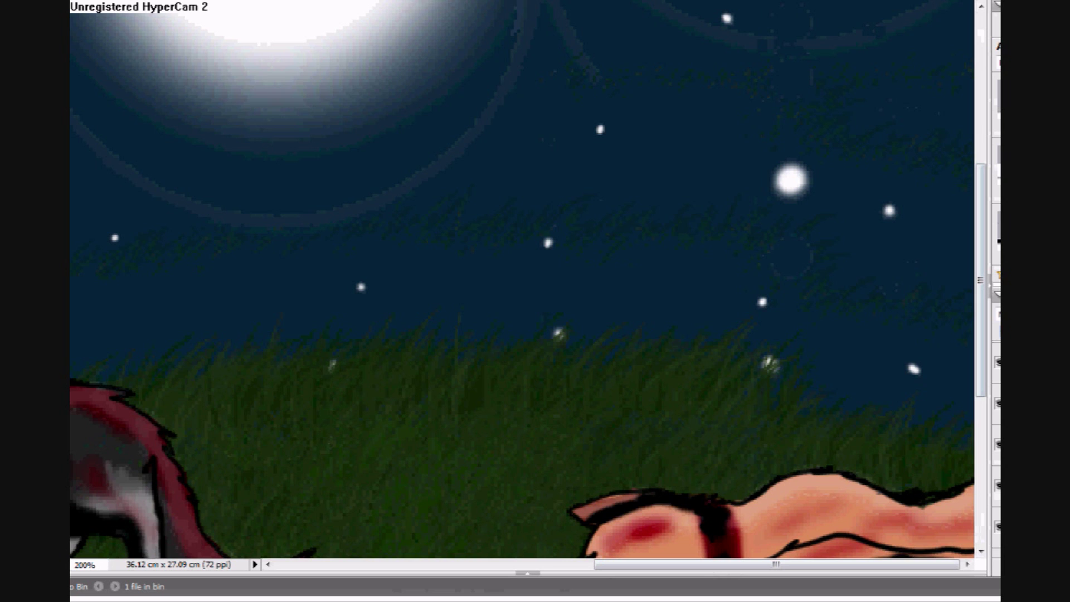
{"action": "key", "text": "ctrl+z"}
{"action": "left_click_drag", "start_coordinate": [900, 567], "coordinate": [712, 561]}
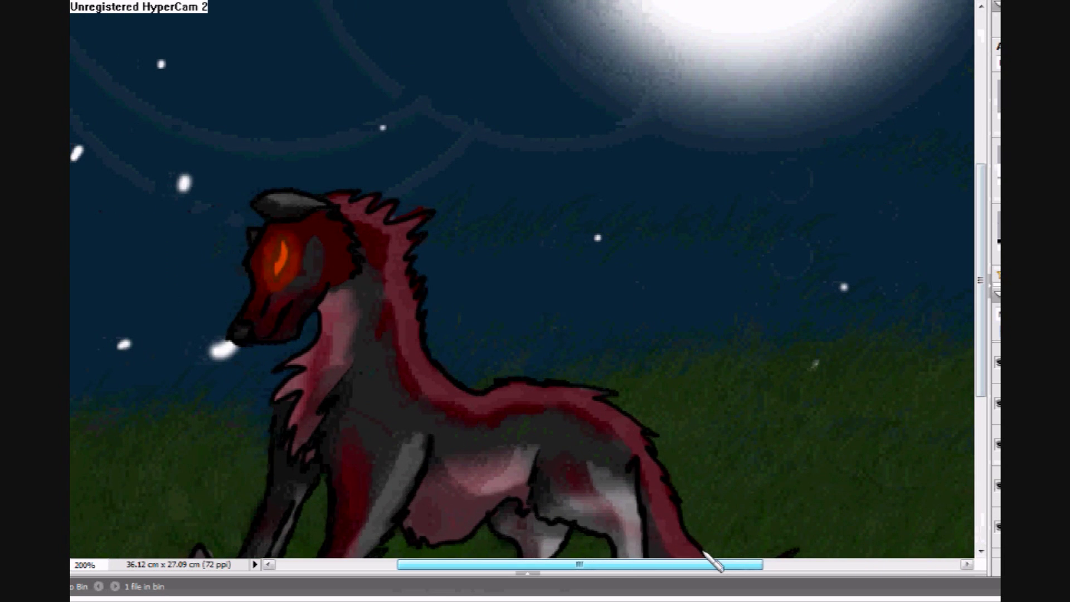
{"action": "key", "text": "ctrl+z"}
{"action": "key", "text": "ctrl+z"}
{"action": "key", "text": "ctrl+y"}
{"action": "key", "text": "ctrl+z"}
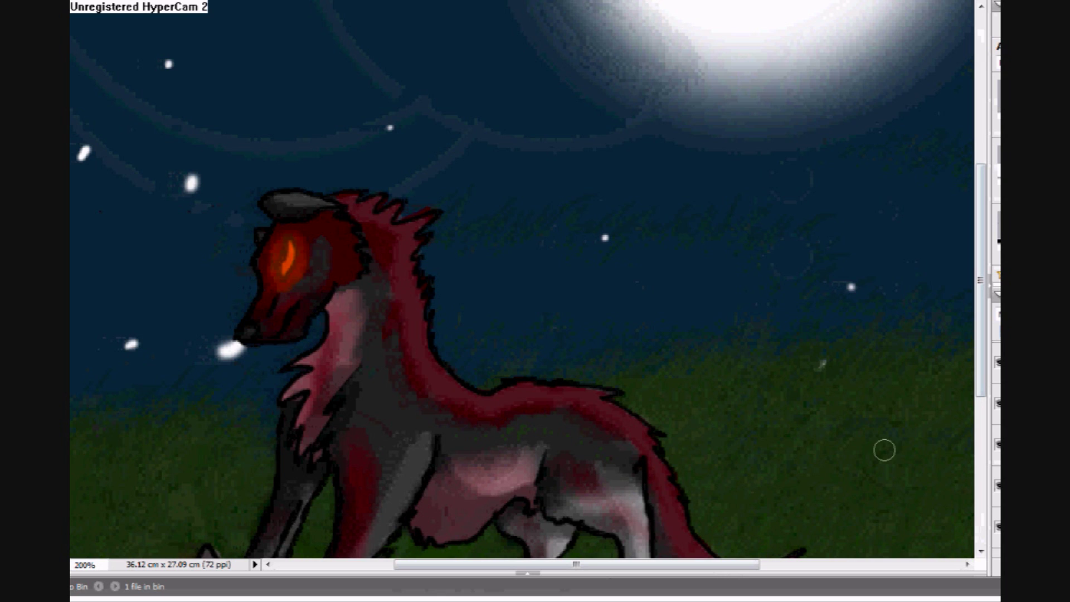
{"action": "key", "text": "ctrl+y"}
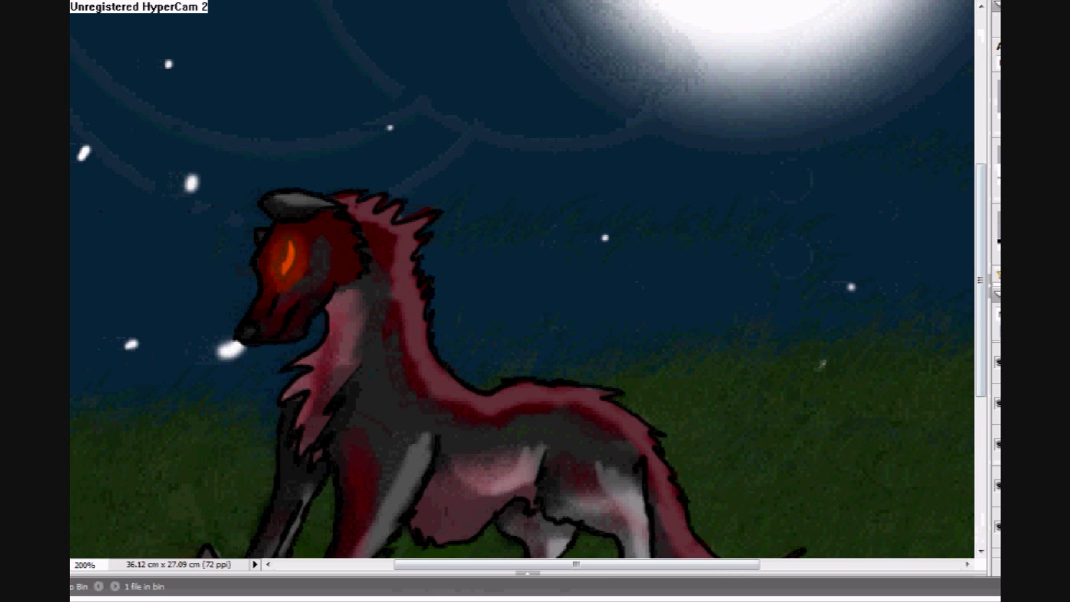
Save the image and accept the save options.
{"action": "left_click_drag", "start_coordinate": [981, 331], "coordinate": [976, 424]}
{"action": "left_click", "coordinate": [73, 2]}
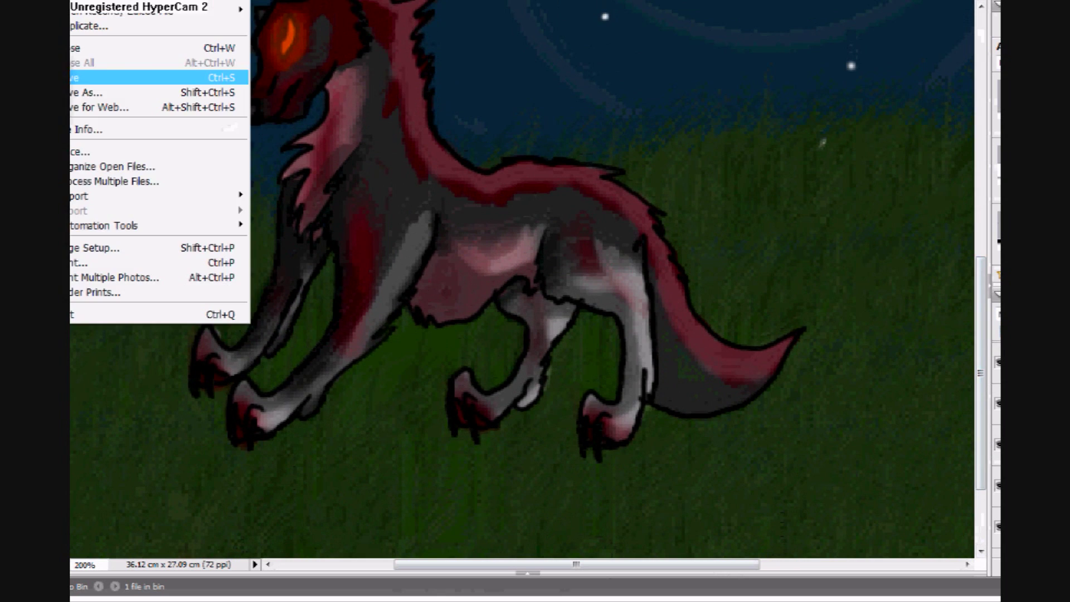
{"action": "left_click", "coordinate": [89, 77]}
{"action": "key", "text": "Return"}
{"action": "key", "text": "Return"}
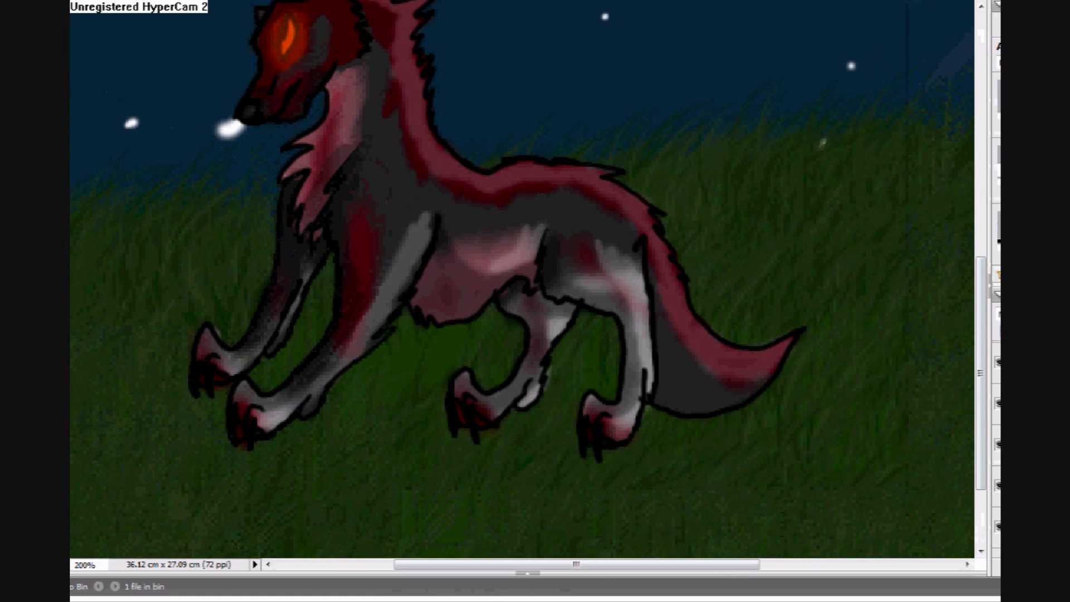
{"action": "left_click", "coordinate": [554, 365]}
{"action": "left_click", "coordinate": [554, 366]}
{"action": "left_click_drag", "start_coordinate": [342, 114], "coordinate": [339, 183]}
{"action": "mouse_move", "coordinate": [406, 125]}
{"action": "left_mouse_down"}
{"action": "mouse_move", "coordinate": [375, 187]}
{"action": "mouse_move", "coordinate": [396, 156]}
{"action": "left_mouse_up"}
{"action": "left_click_drag", "start_coordinate": [449, 139], "coordinate": [460, 170]}
{"action": "key", "text": "alt+Tab"}
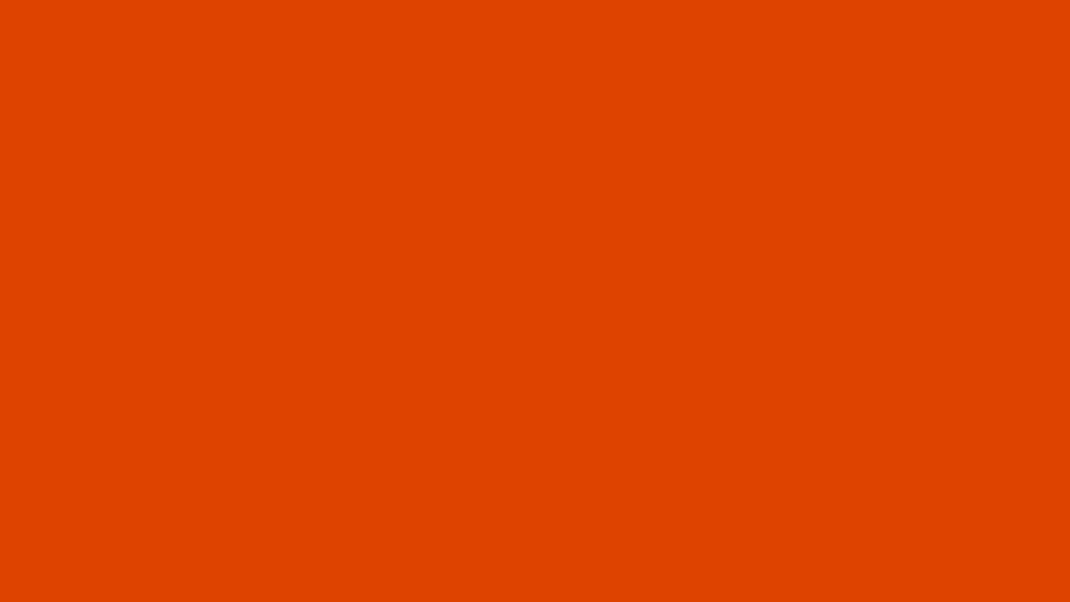